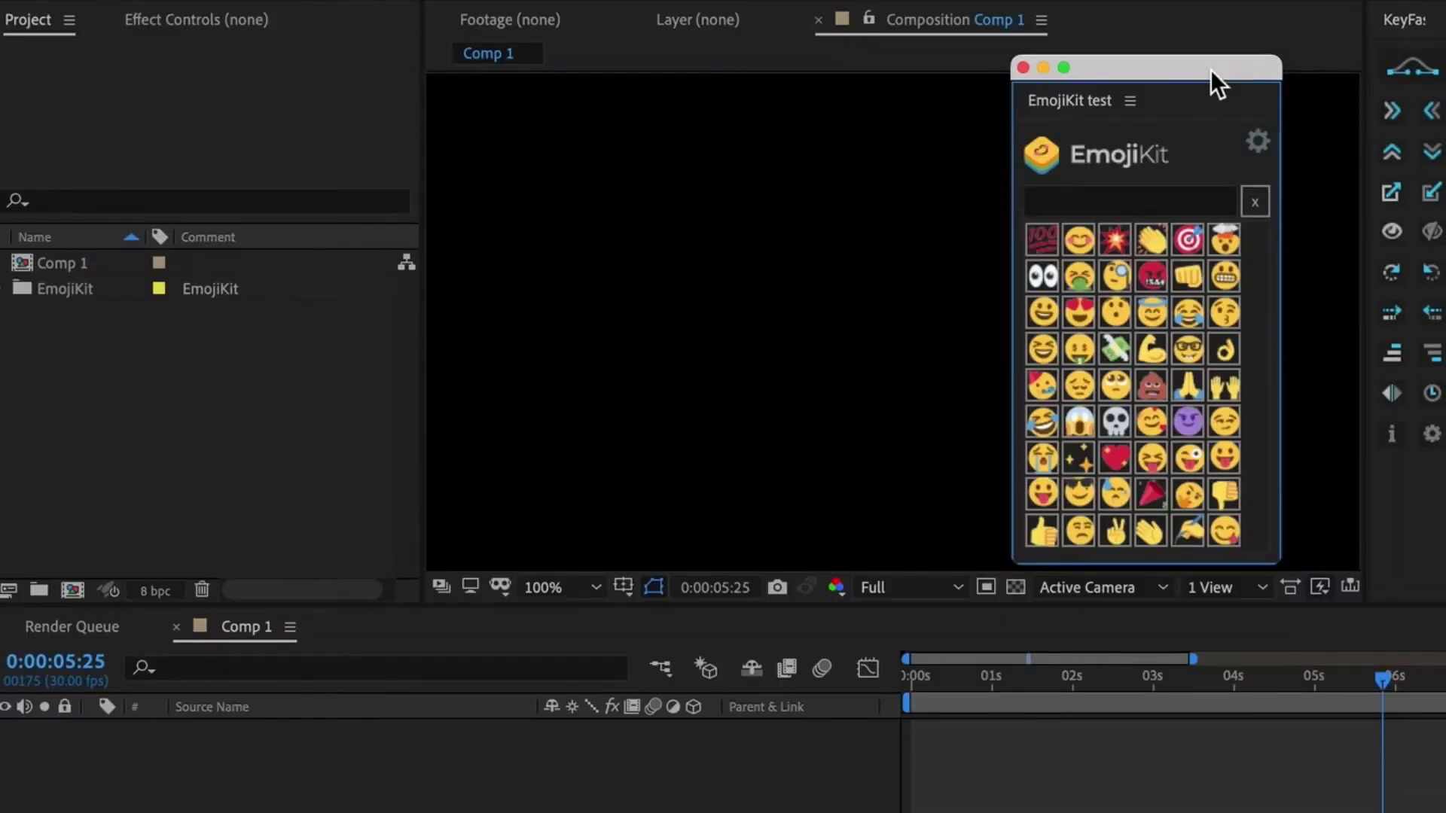
# Add the Money with wings emoji, then a Money mouth face emoji starting at 1:15.
pyautogui.moveTo(1209, 69); pyautogui.dragTo(1280, 76)
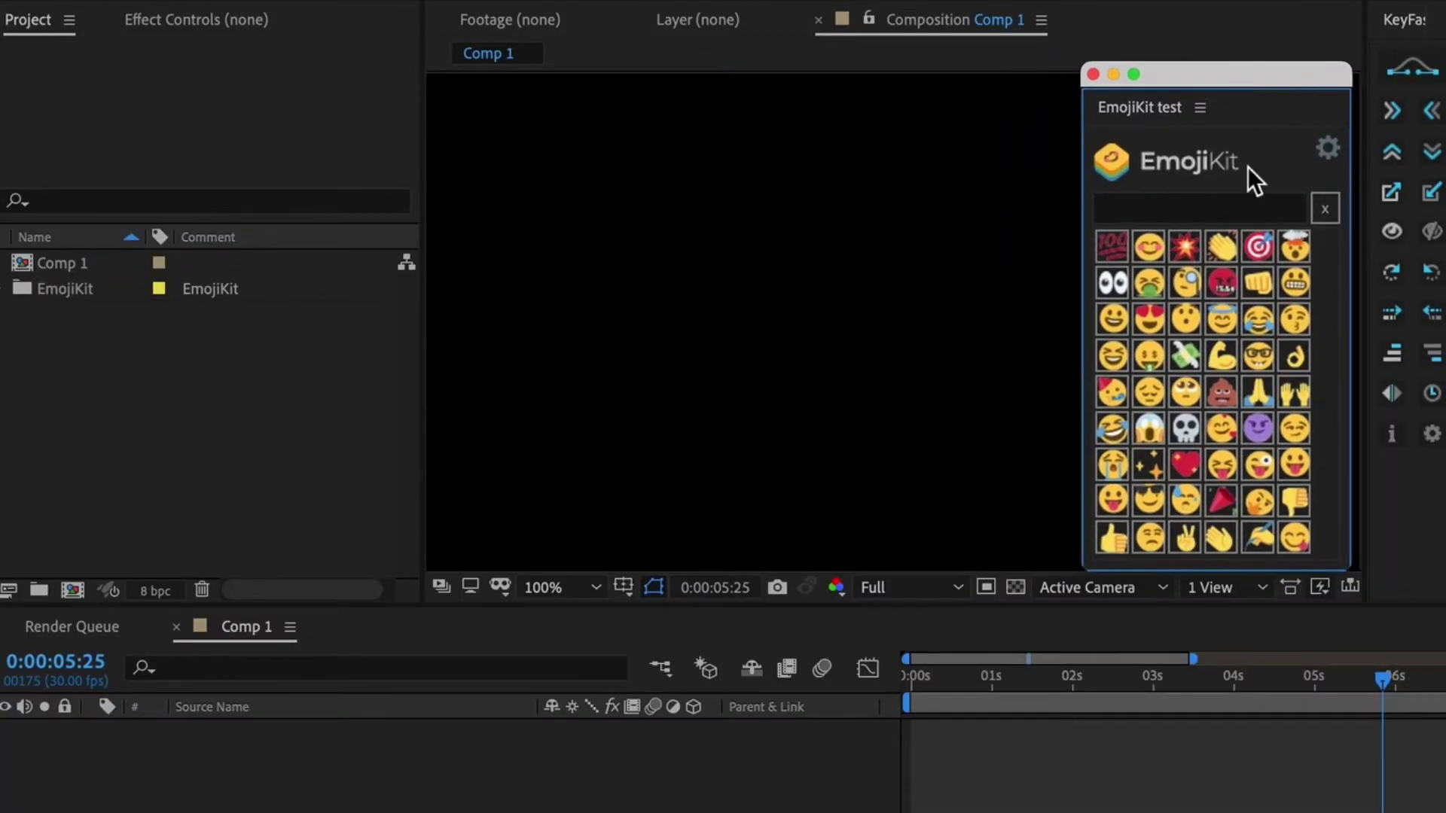
pyautogui.click(1193, 344)
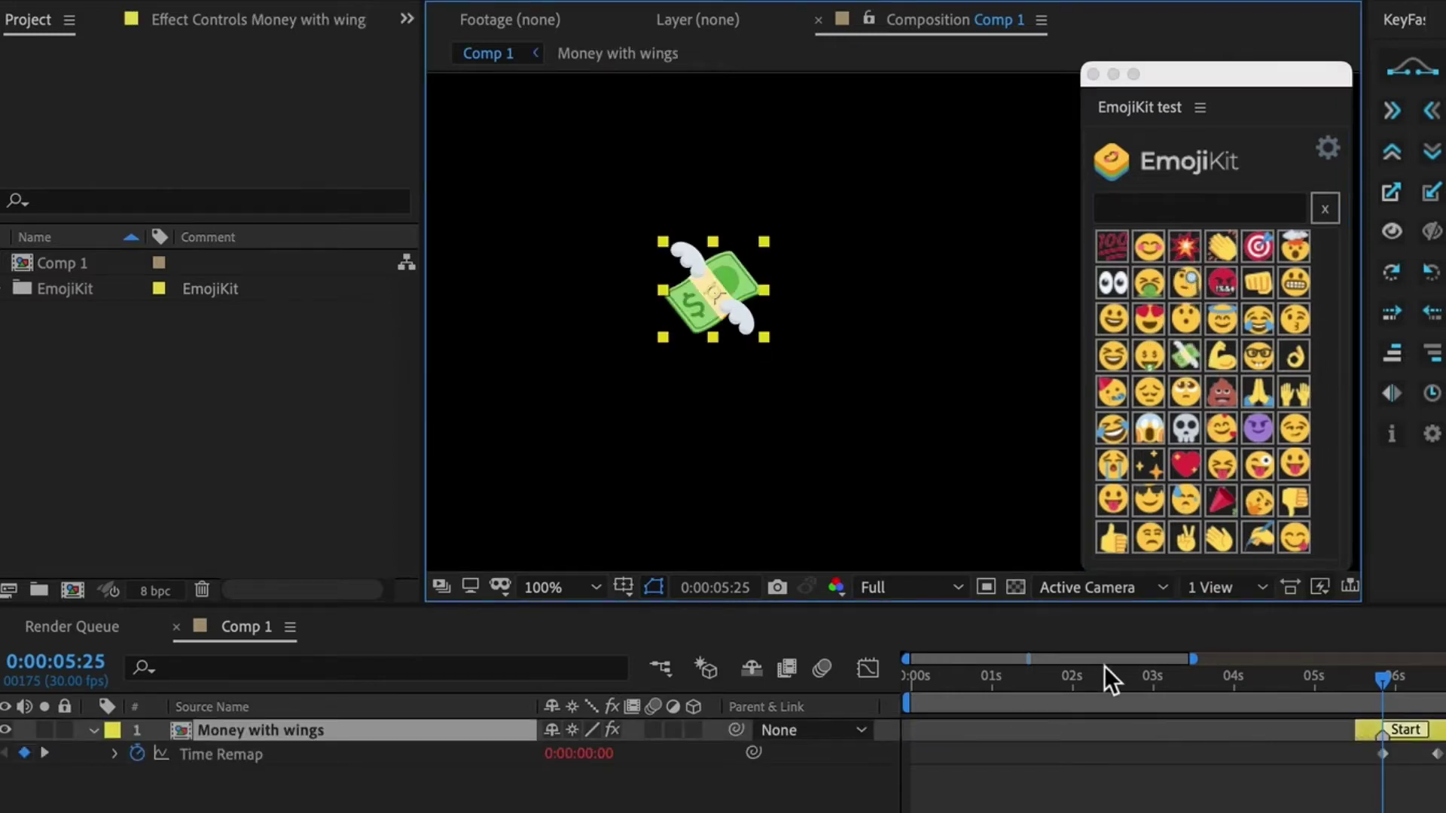
pyautogui.click(1032, 674)
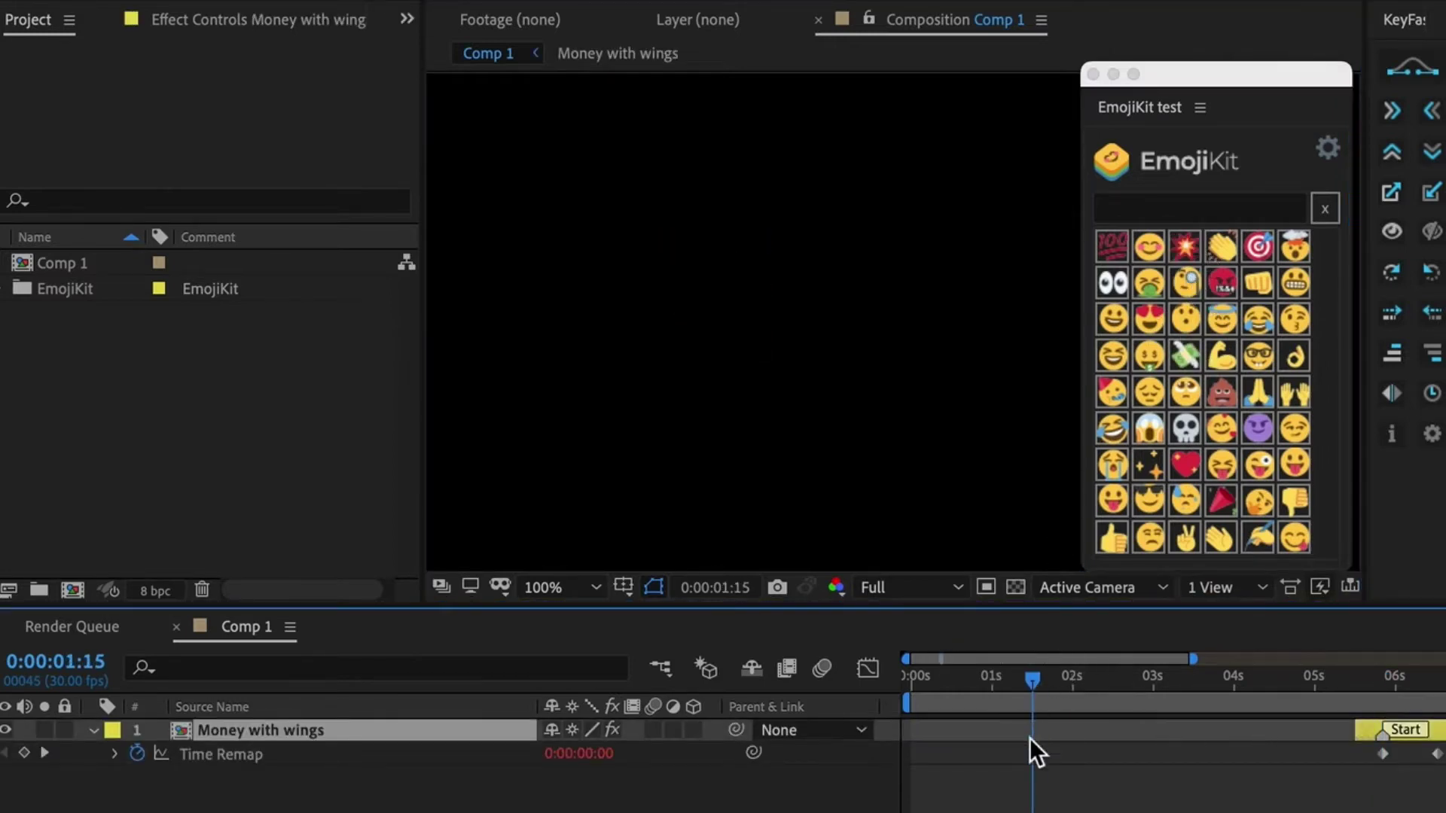
pyautogui.click(1145, 343)
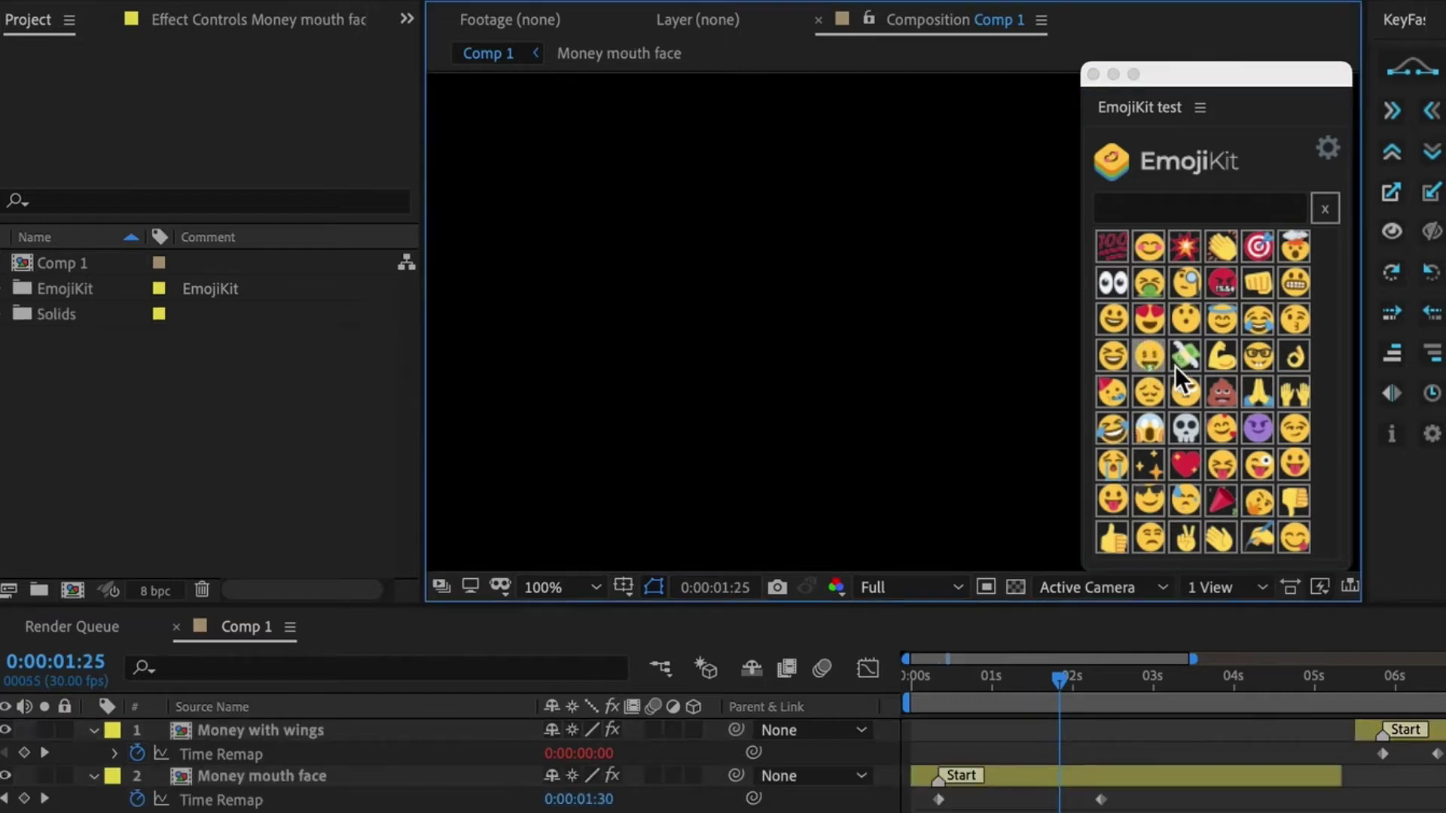
pyautogui.press('F2')
# Draw a test rectangle and place a Money mouth face emoji there, moved below it.
pyautogui.press('q')
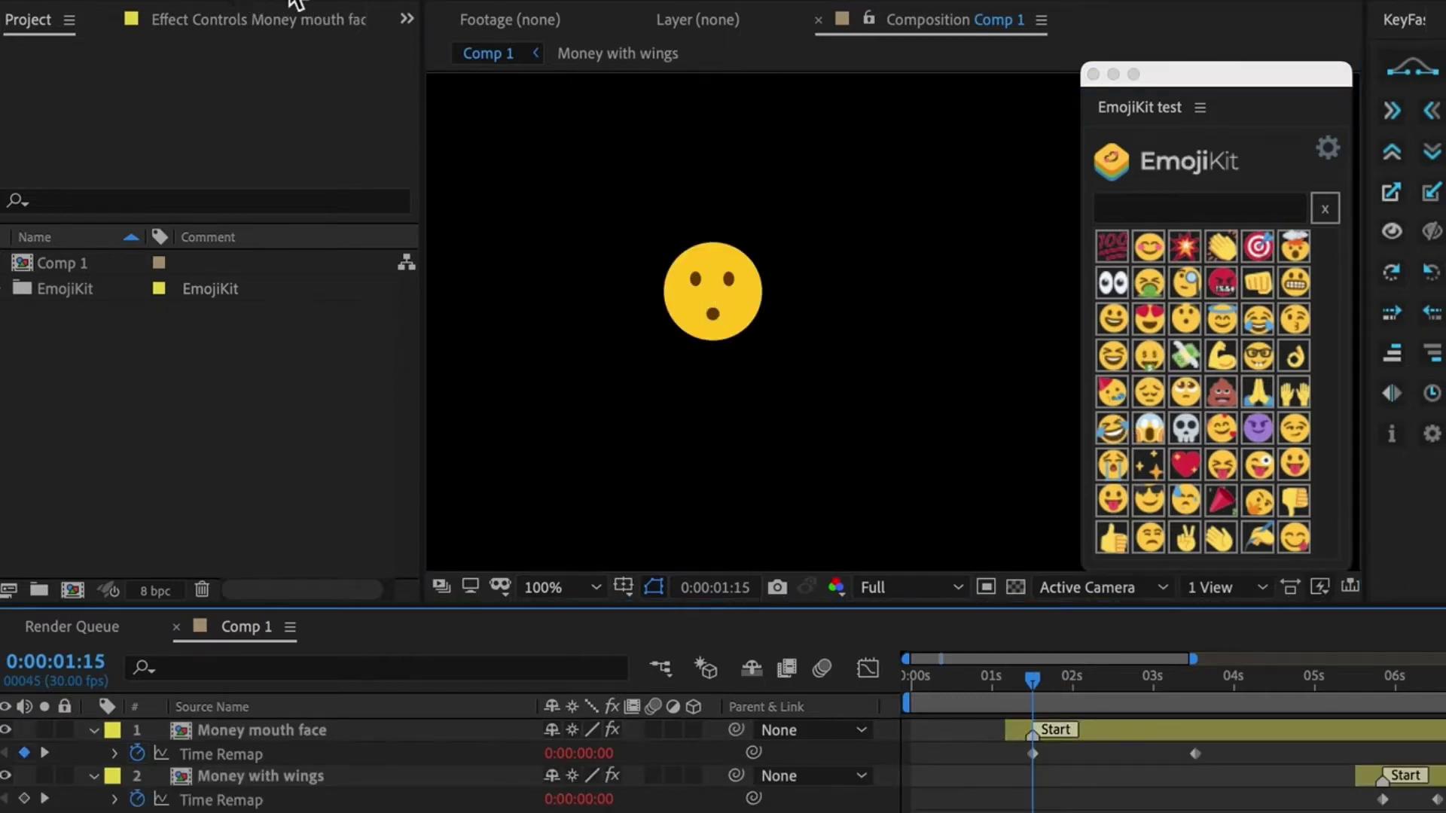
pyautogui.moveTo(896, 179)
pyautogui.mouseDown()
pyautogui.moveTo(939, 245)
pyautogui.moveTo(984, 267)
pyautogui.mouseUp()
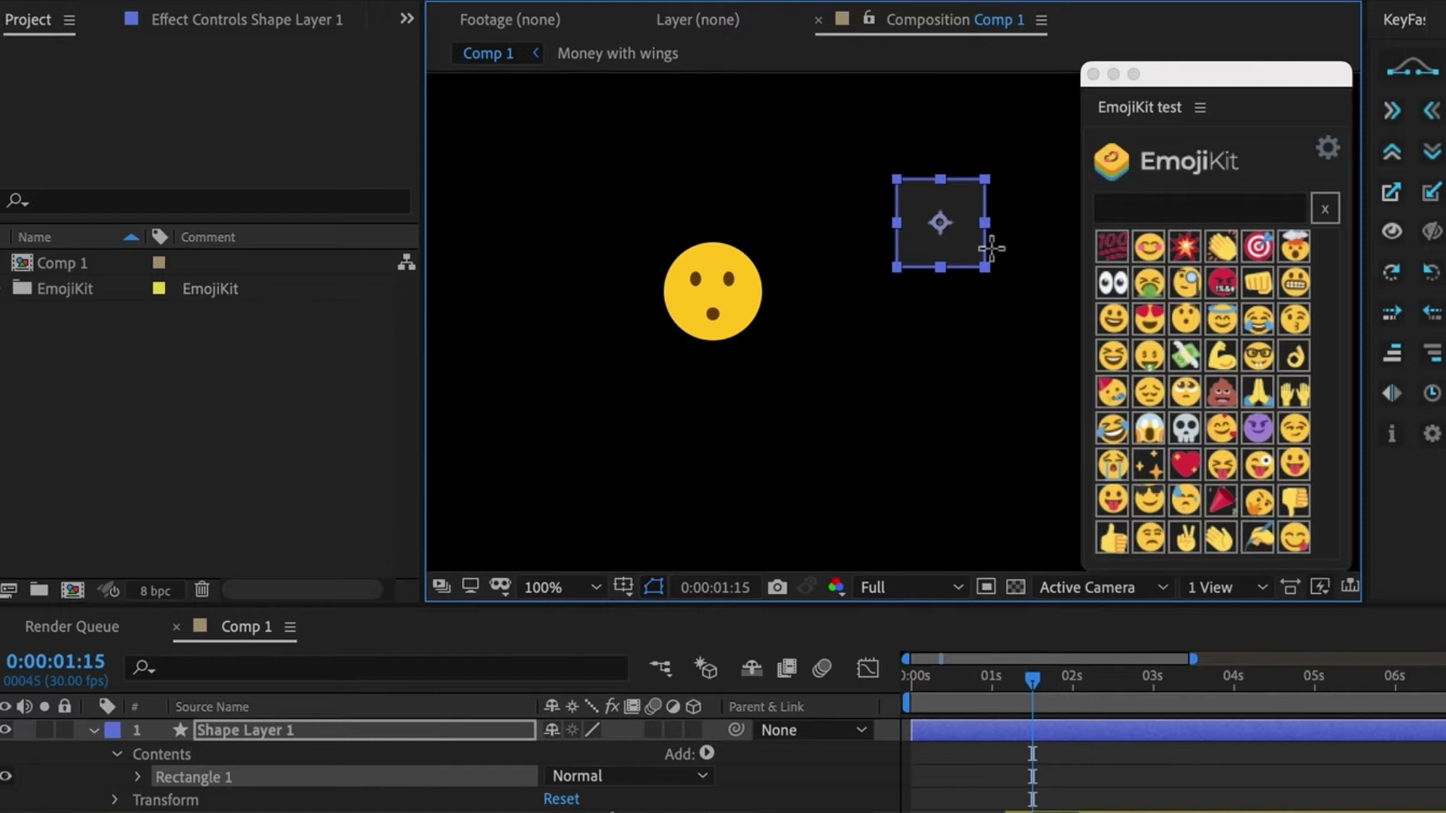
pyautogui.click(1137, 776)
pyautogui.click(935, 220)
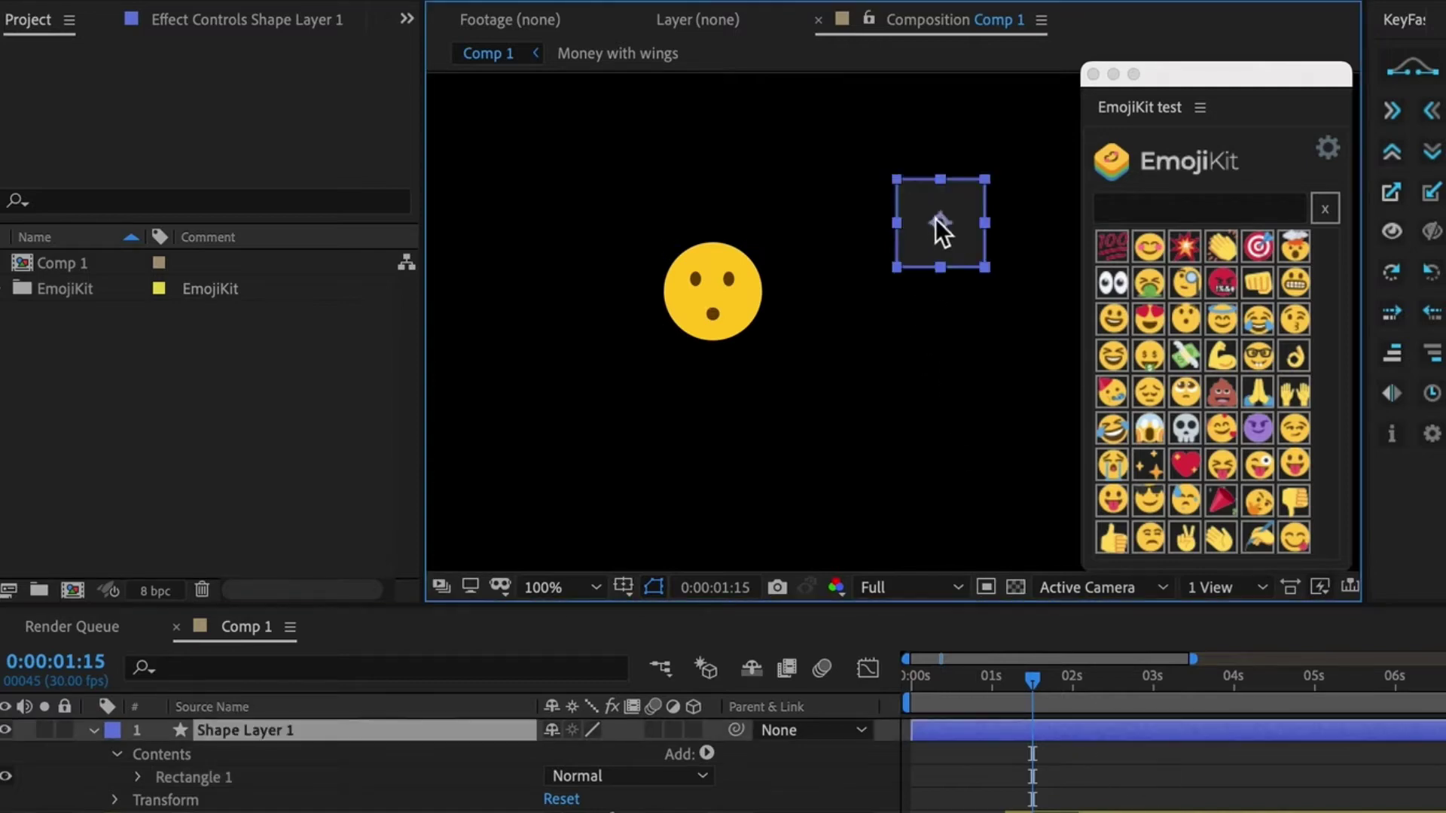
pyautogui.click(1142, 360)
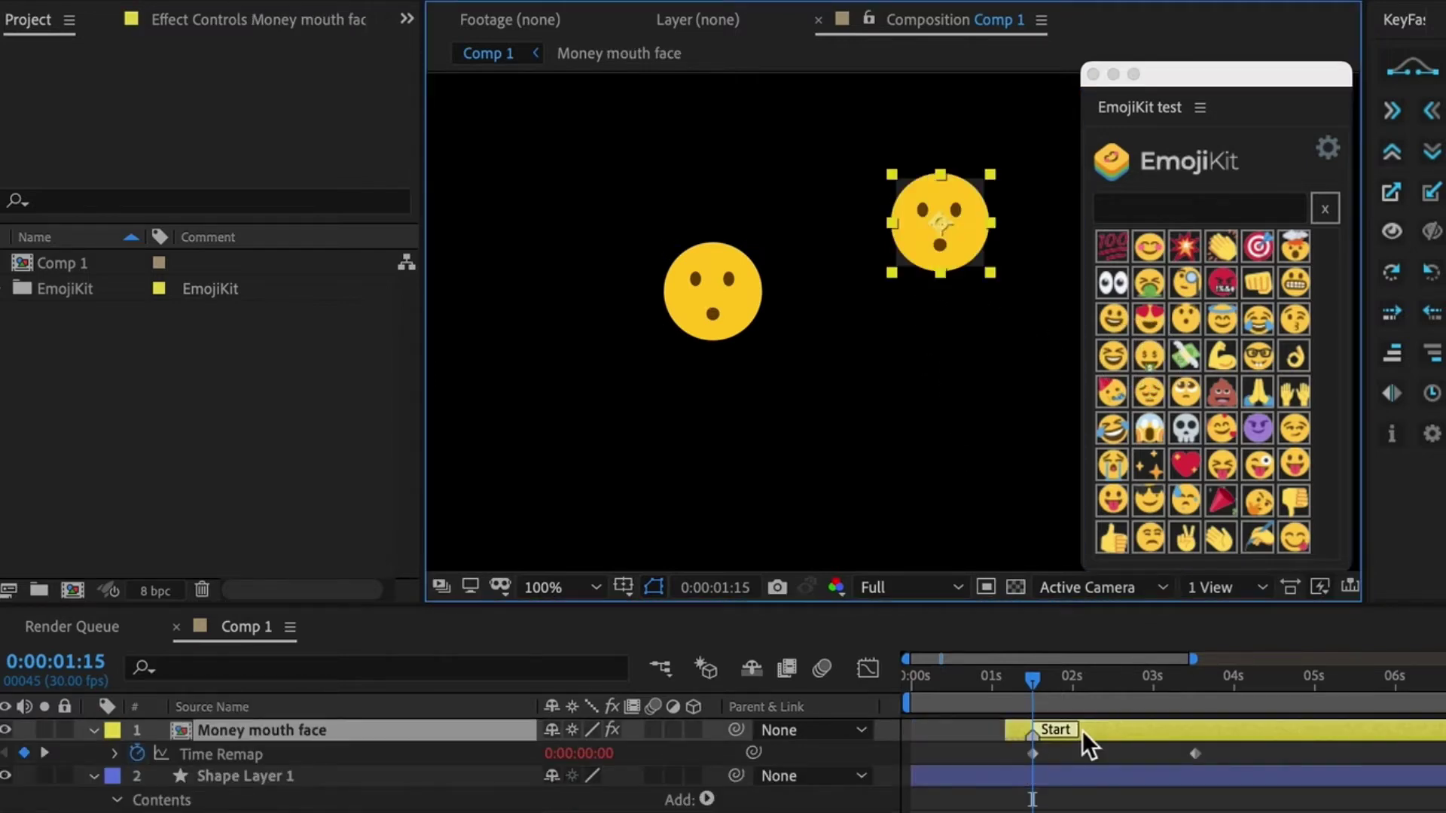
pyautogui.moveTo(946, 229); pyautogui.dragTo(947, 456)
# Marquee-select the test rectangle and emoji layers and delete them.
pyautogui.click(938, 223)
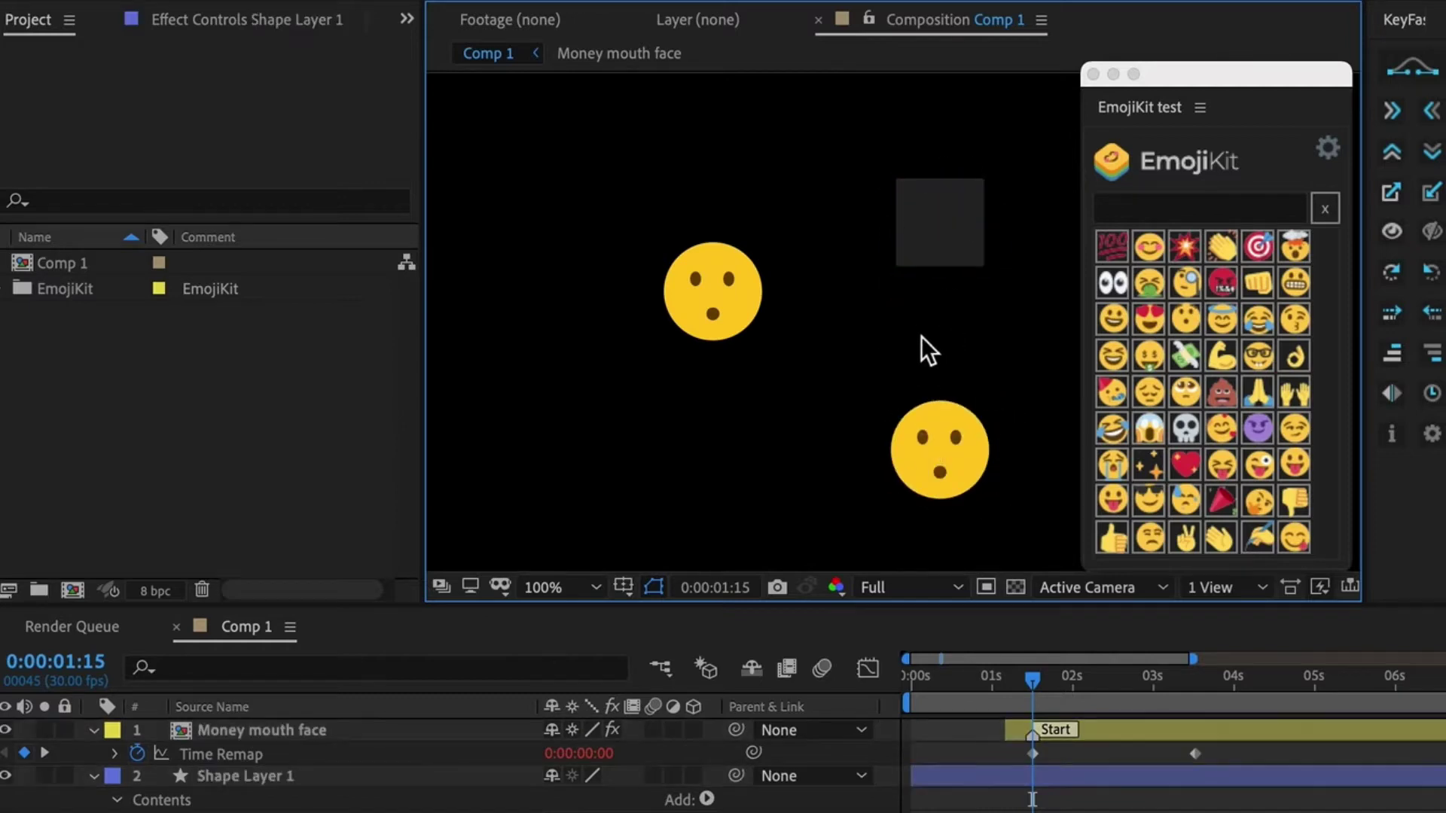
pyautogui.scroll(-2, 911, 346)
pyautogui.moveTo(721, 250); pyautogui.dragTo(950, 443)
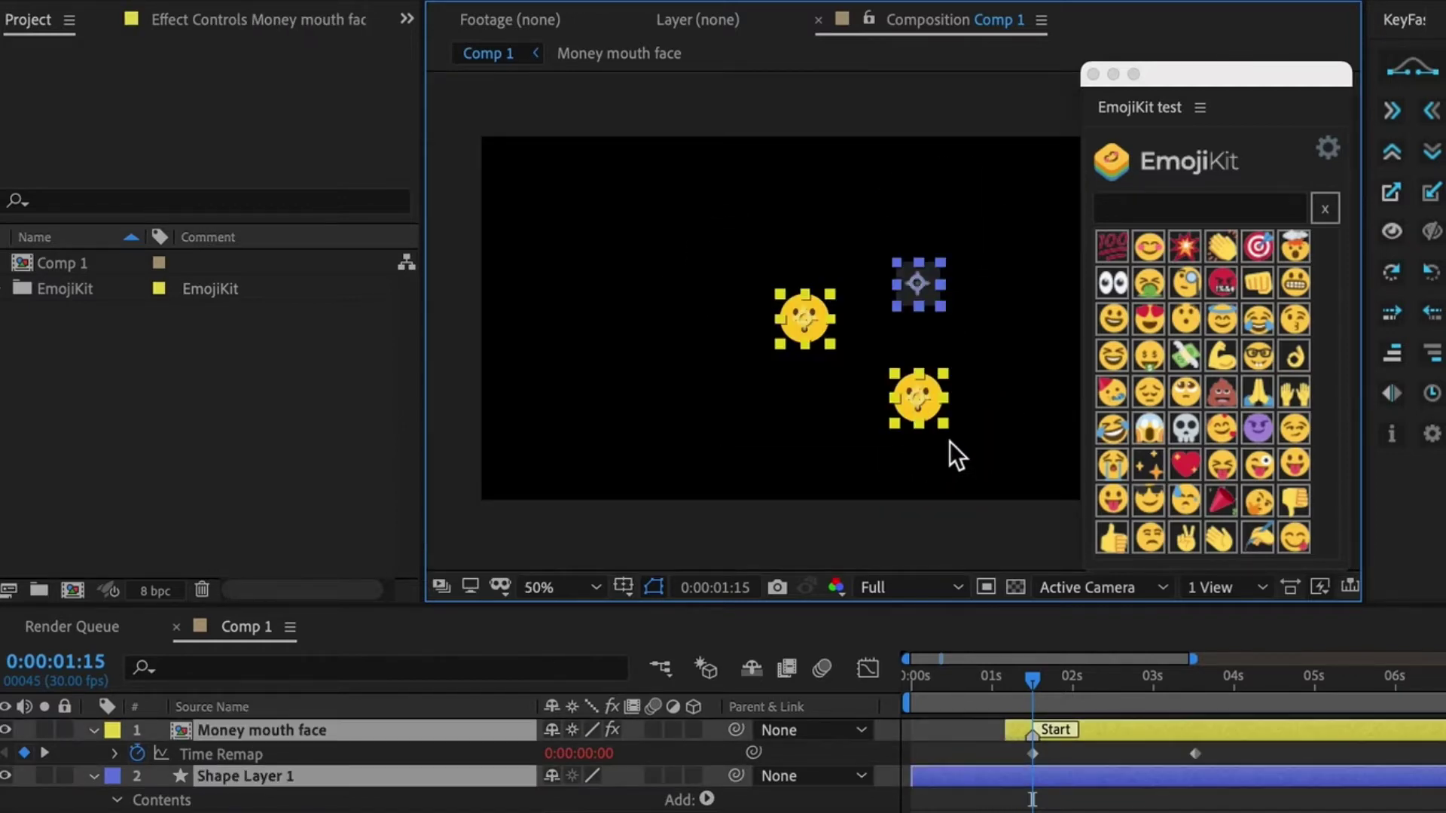
pyautogui.press('Delete')
pyautogui.click(1184, 355)
pyautogui.click(1222, 211)
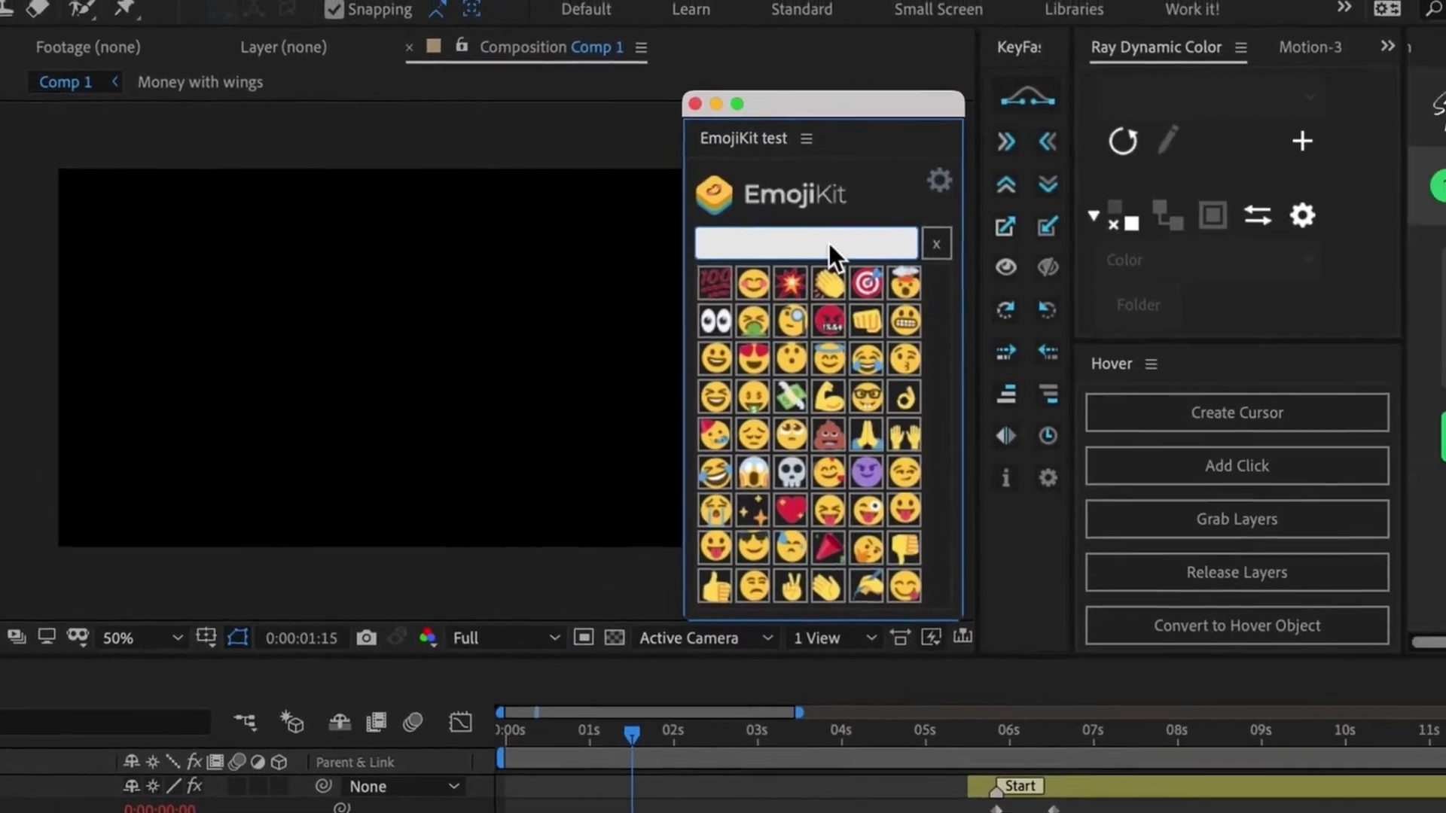
pyautogui.write('neg')
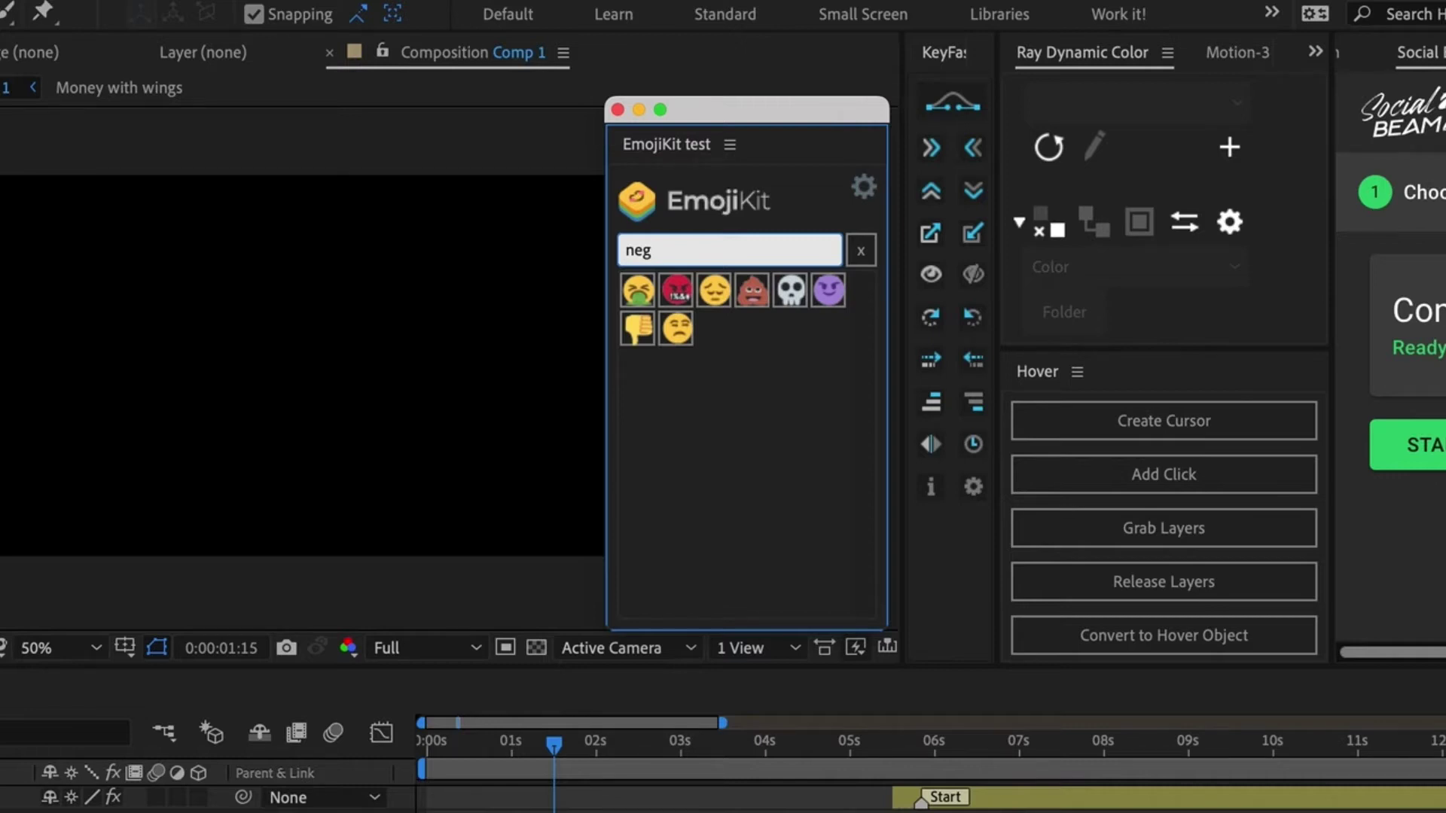
pyautogui.press('super+a')
pyautogui.write('happy')
pyautogui.press('super+a')
pyautogui.write('hand')
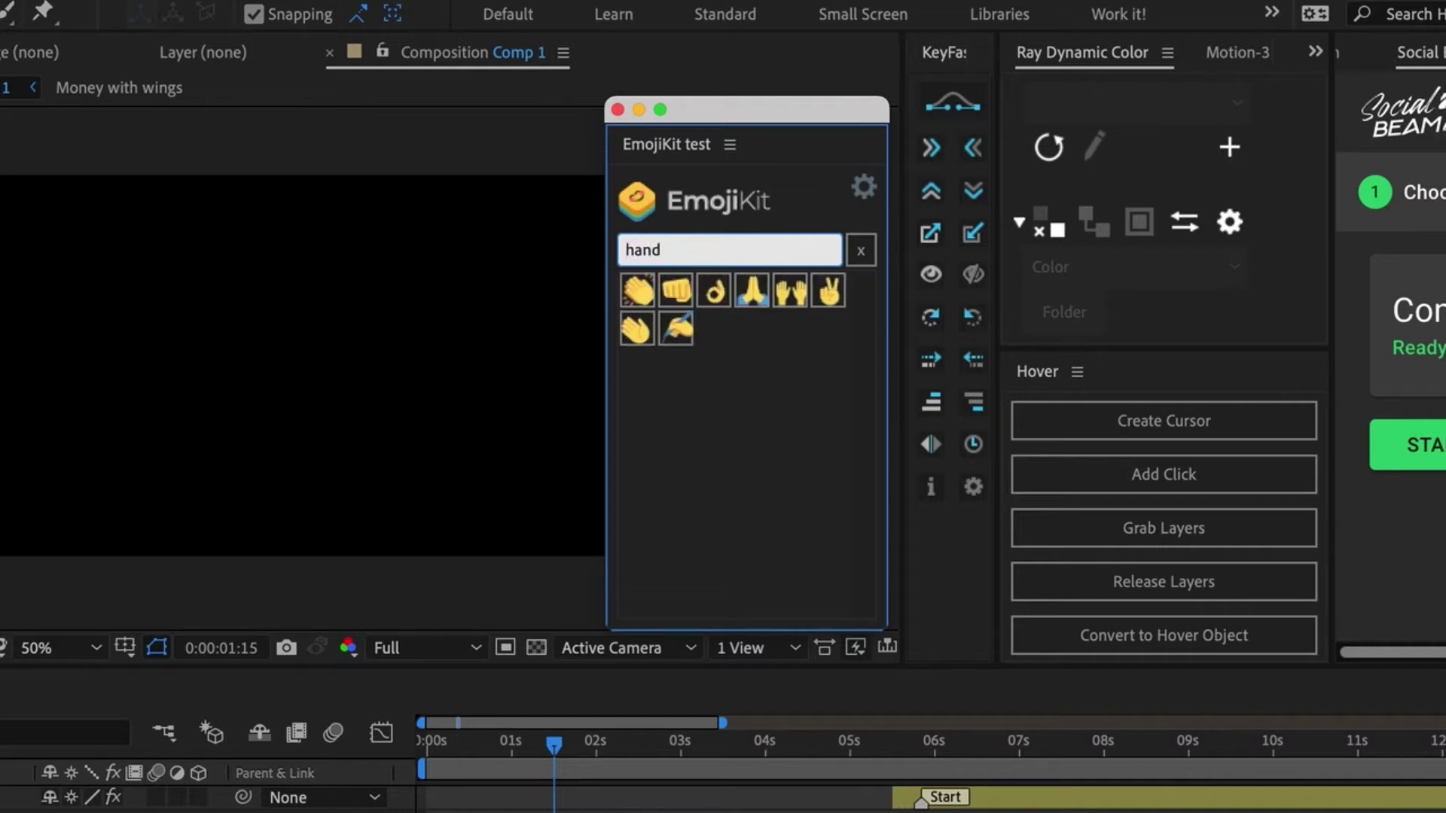
pyautogui.press('super+a')
pyautogui.write('face')
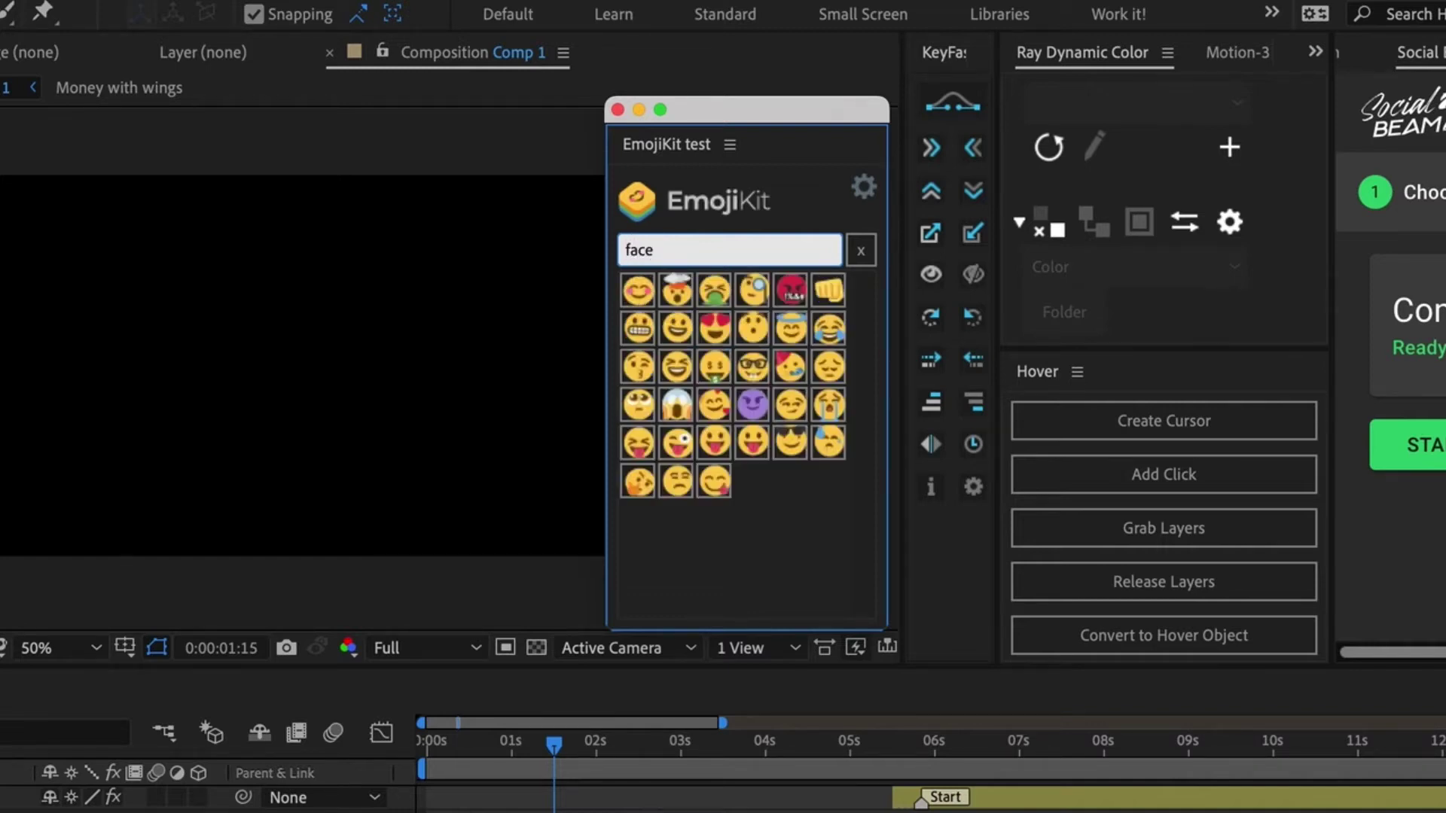
pyautogui.press('BackSpace')
pyautogui.press('BackSpace')
pyautogui.press('BackSpace')
pyautogui.press('BackSpace')
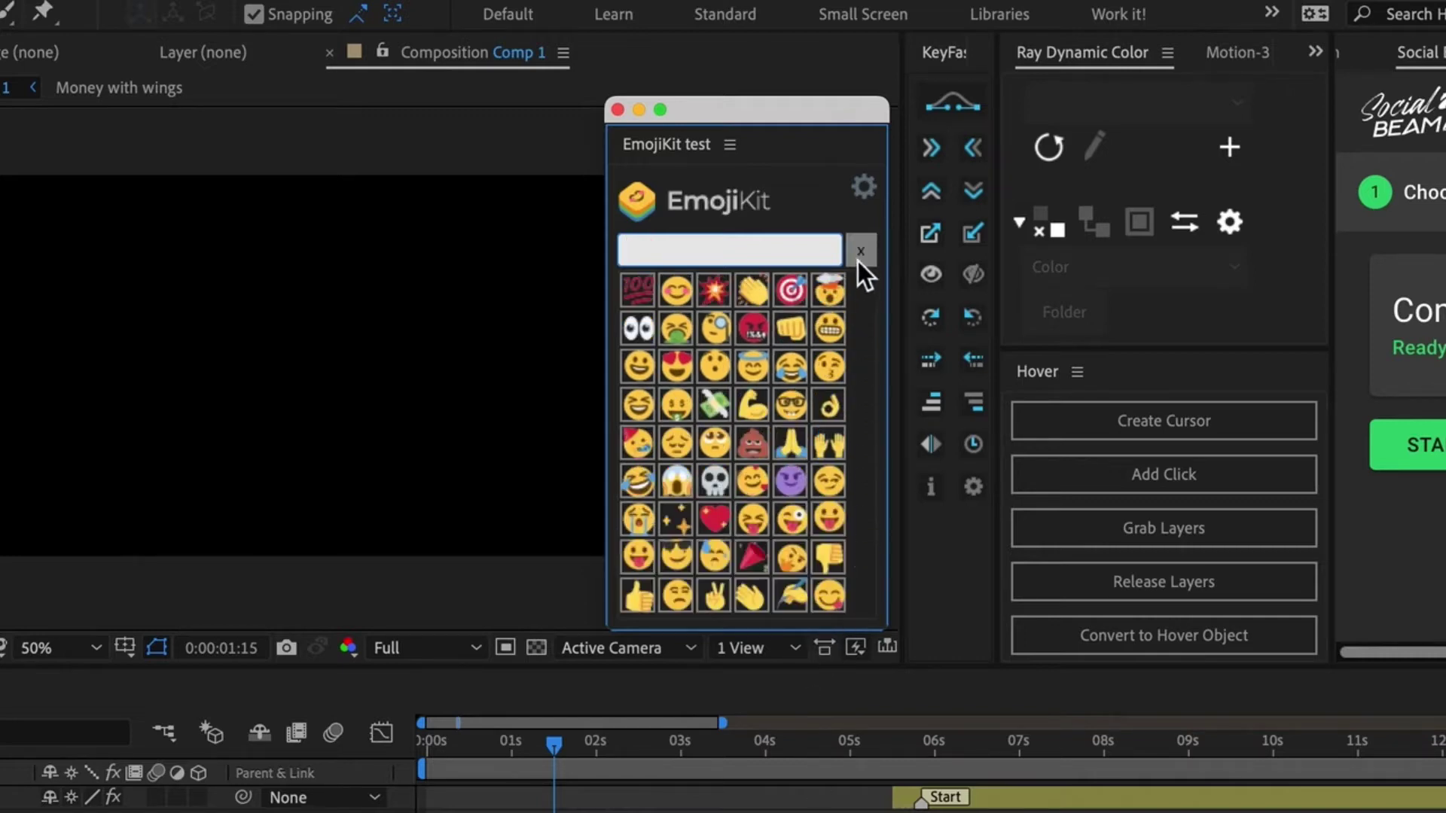
# Add the halo smiley test emoji and look over EmojiKit's settings dialog.
pyautogui.click(761, 376)
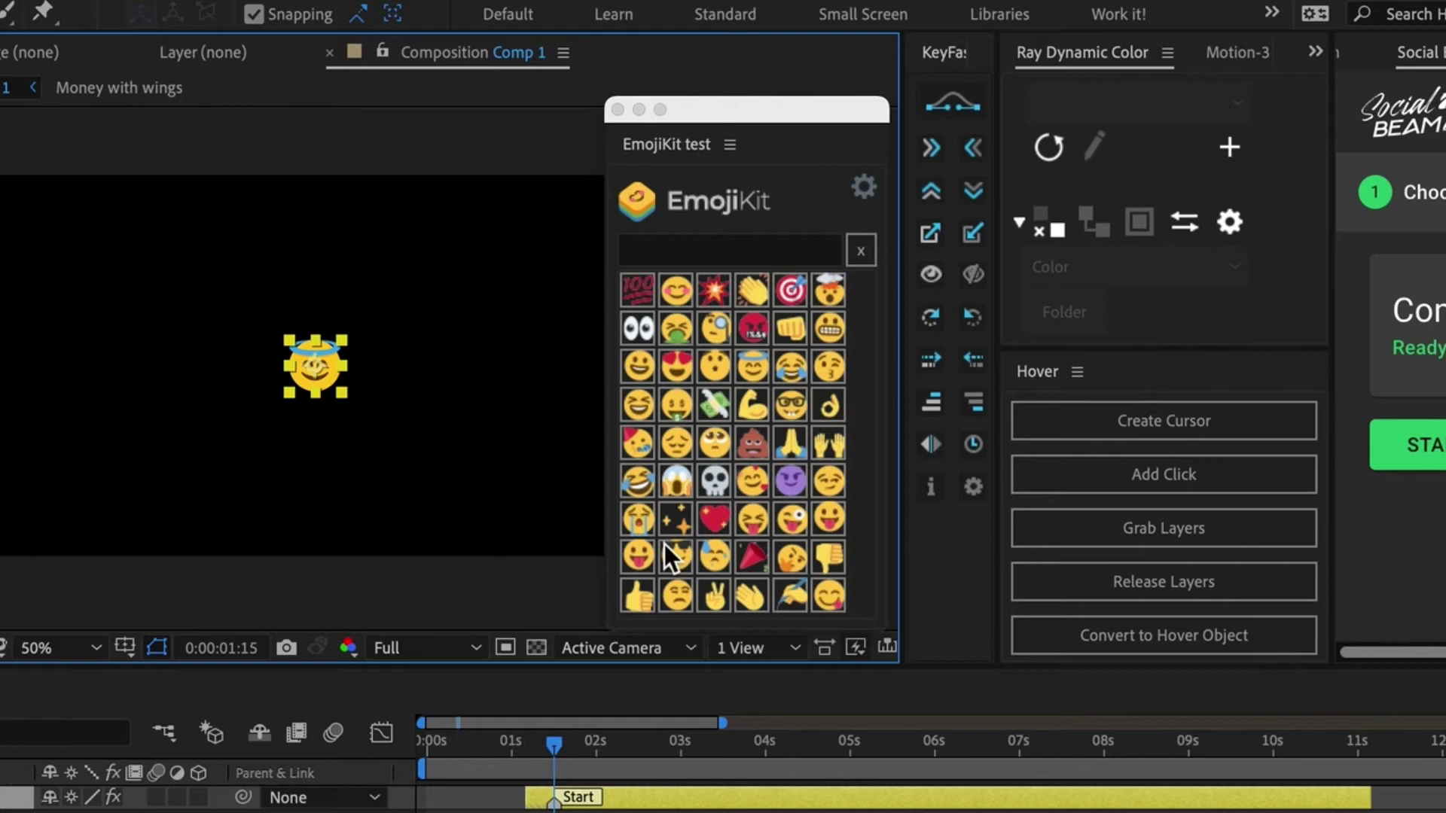
pyautogui.click(866, 197)
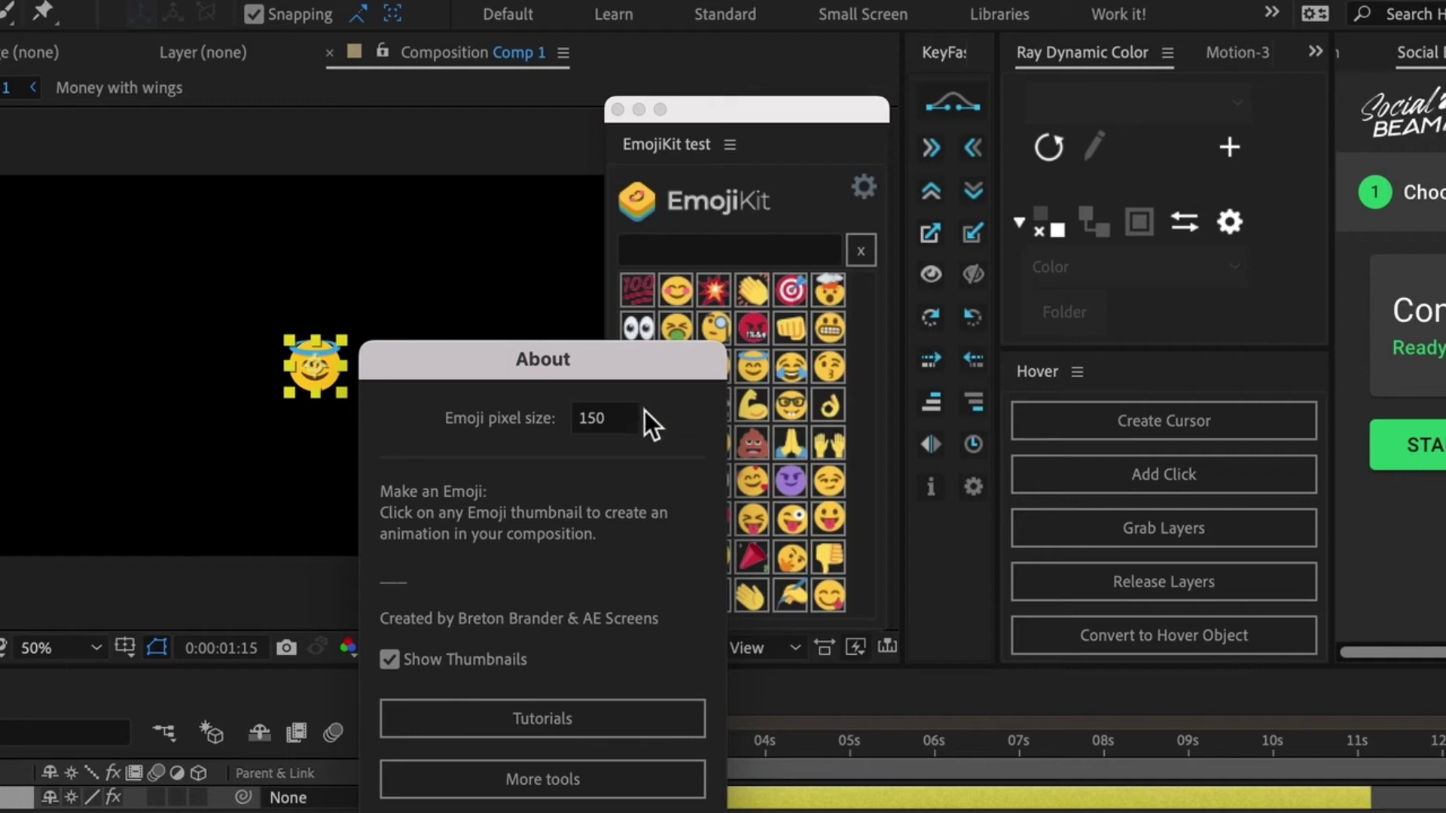
pyautogui.moveTo(617, 359); pyautogui.dragTo(792, 290)
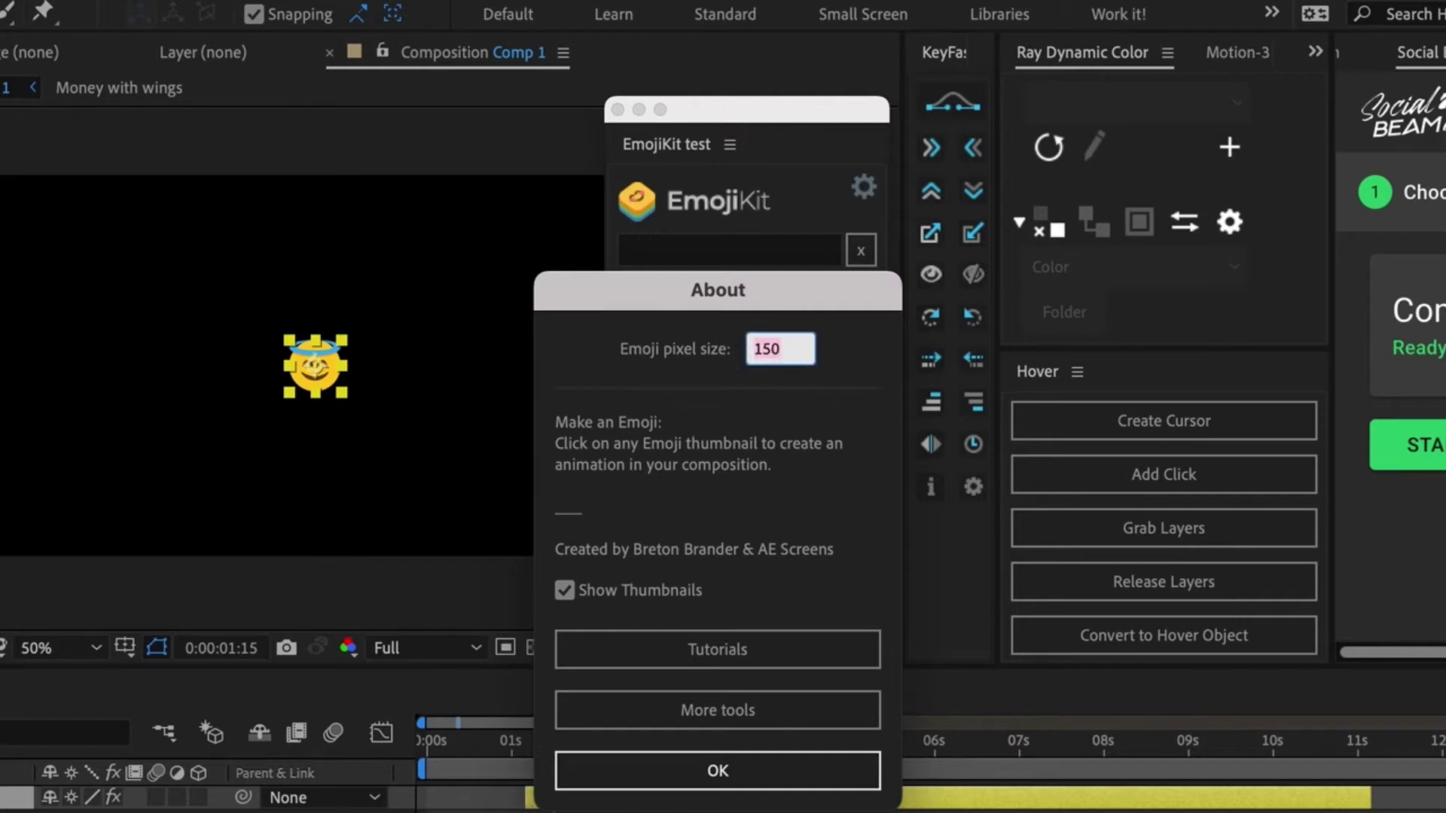
pyautogui.click(730, 766)
# Set EmojiKit's emoji pixel size to 375 and zoom the viewer back to 50%.
pyautogui.scroll(2, 290, 361)
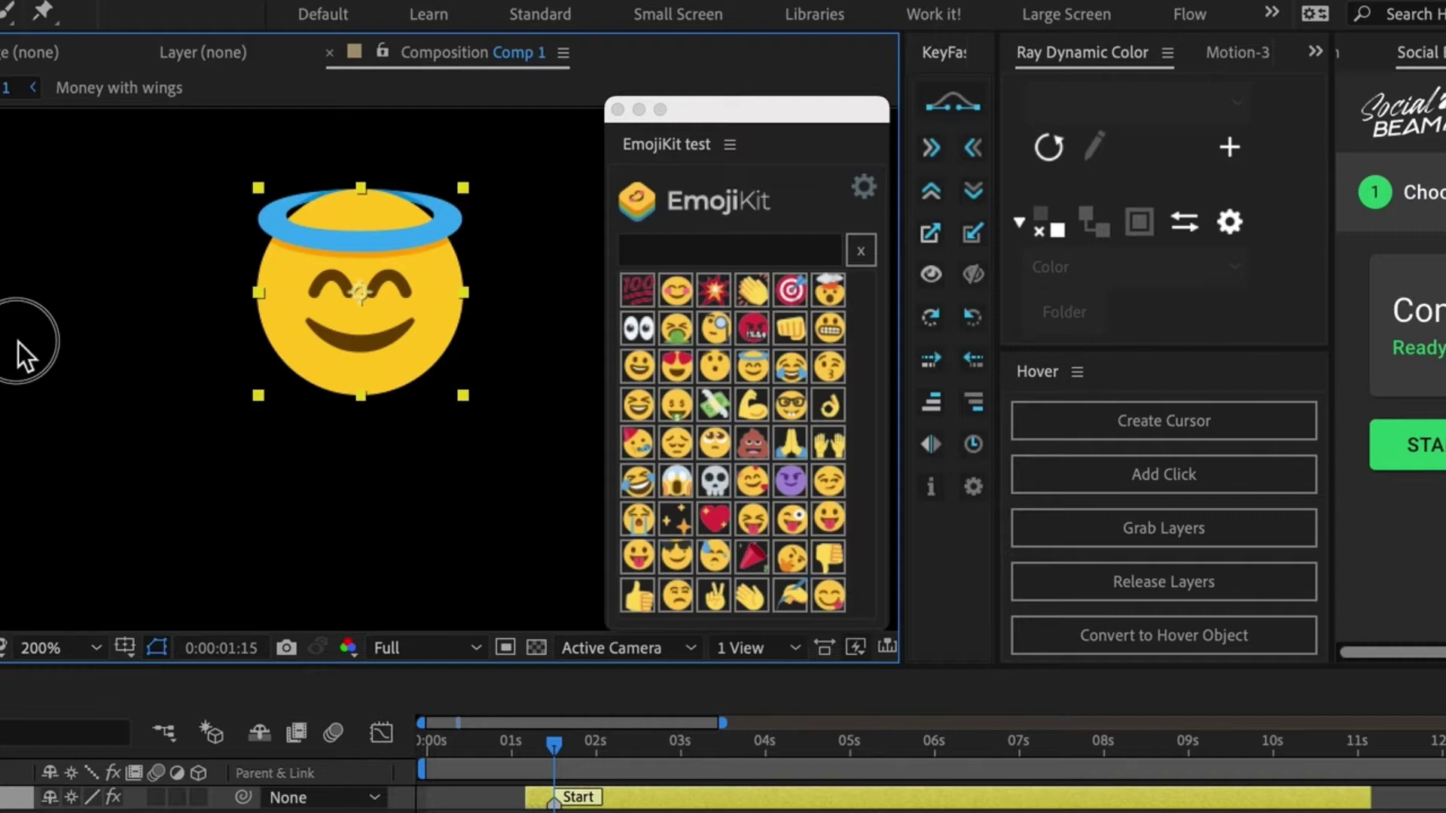
pyautogui.press('z')
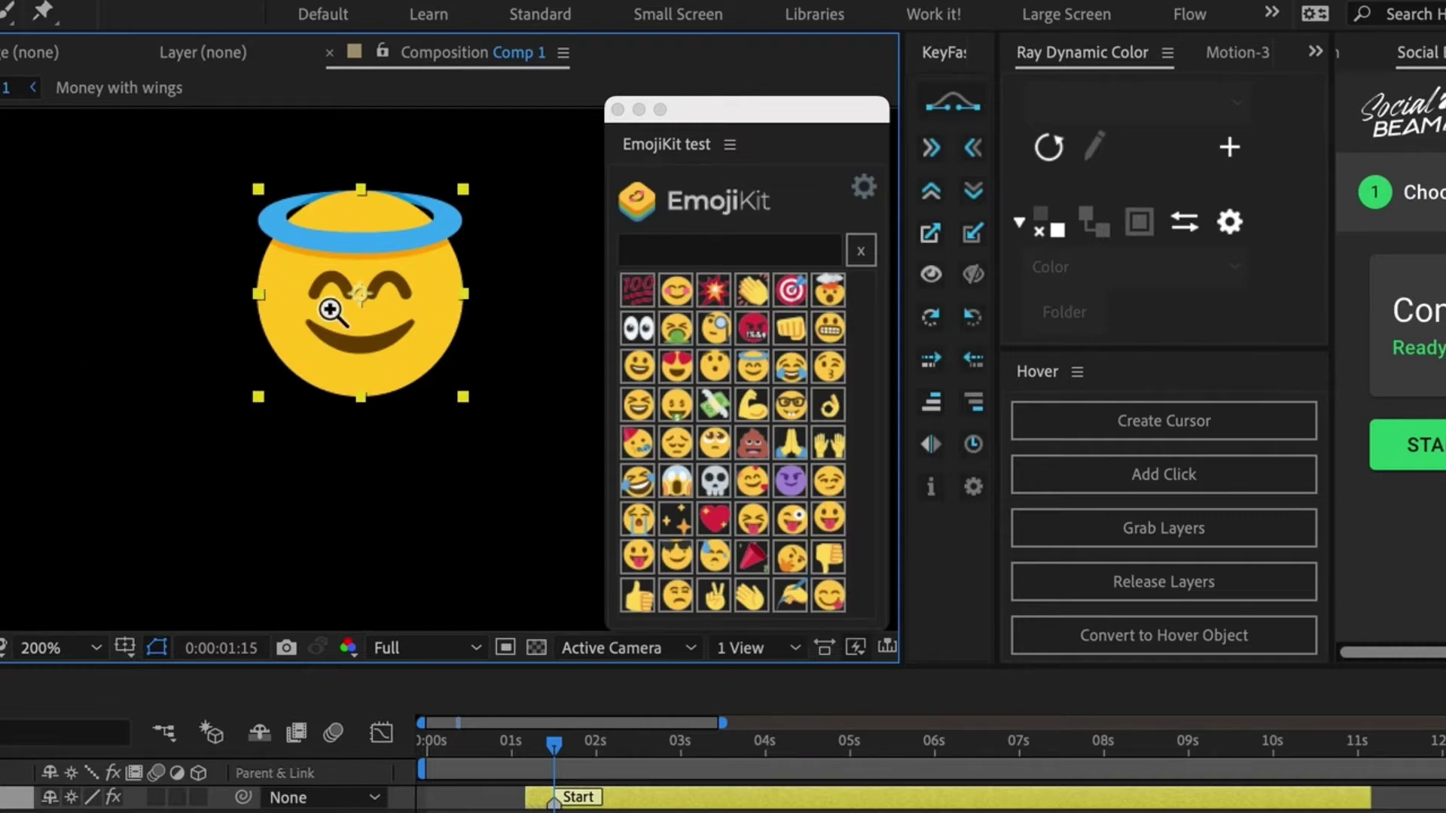
pyautogui.click(866, 189)
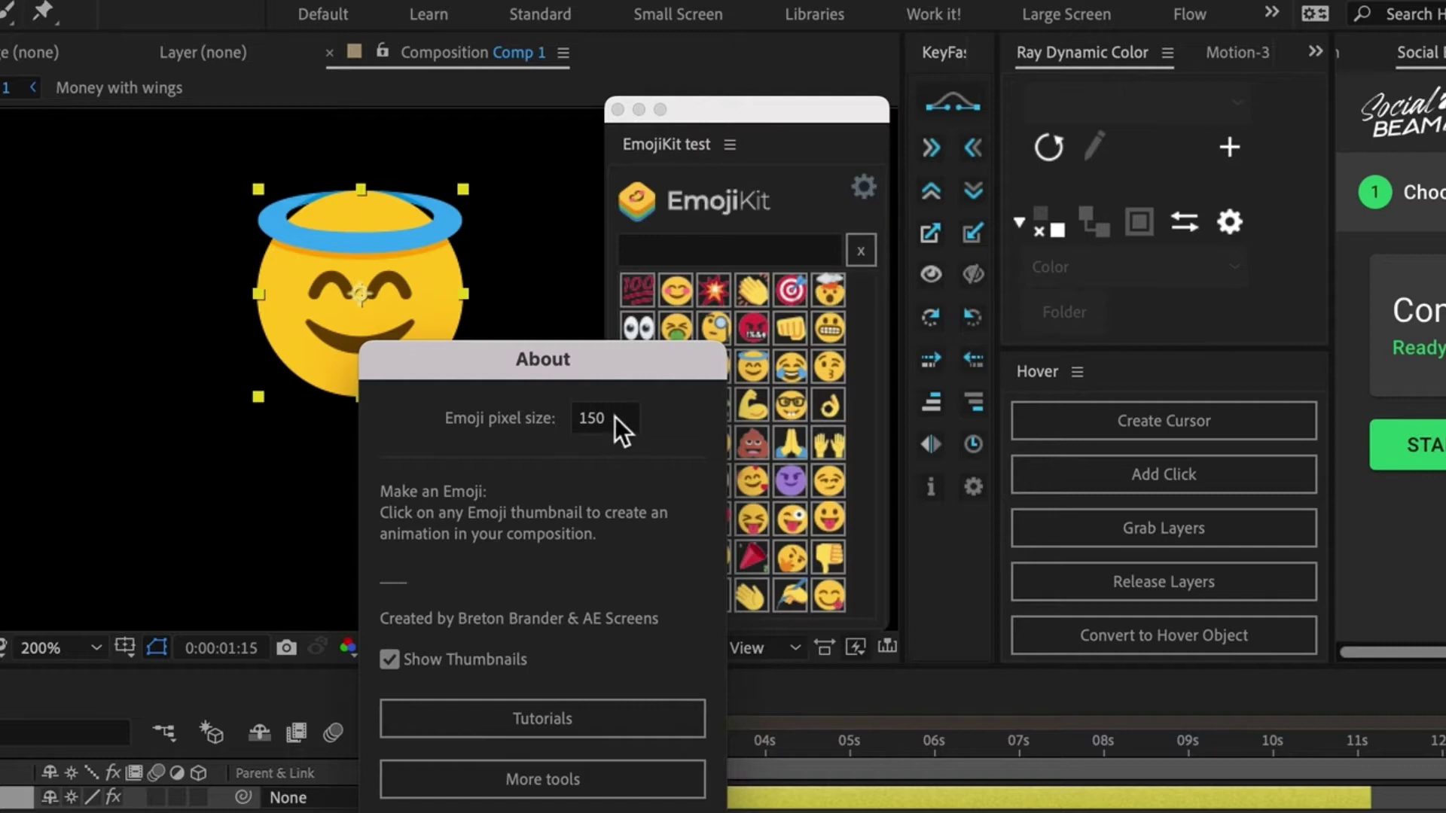
pyautogui.write('375')
pyautogui.press('Return')
pyautogui.keyDown('alt'); pyautogui.click(478, 349); pyautogui.keyUp('alt')
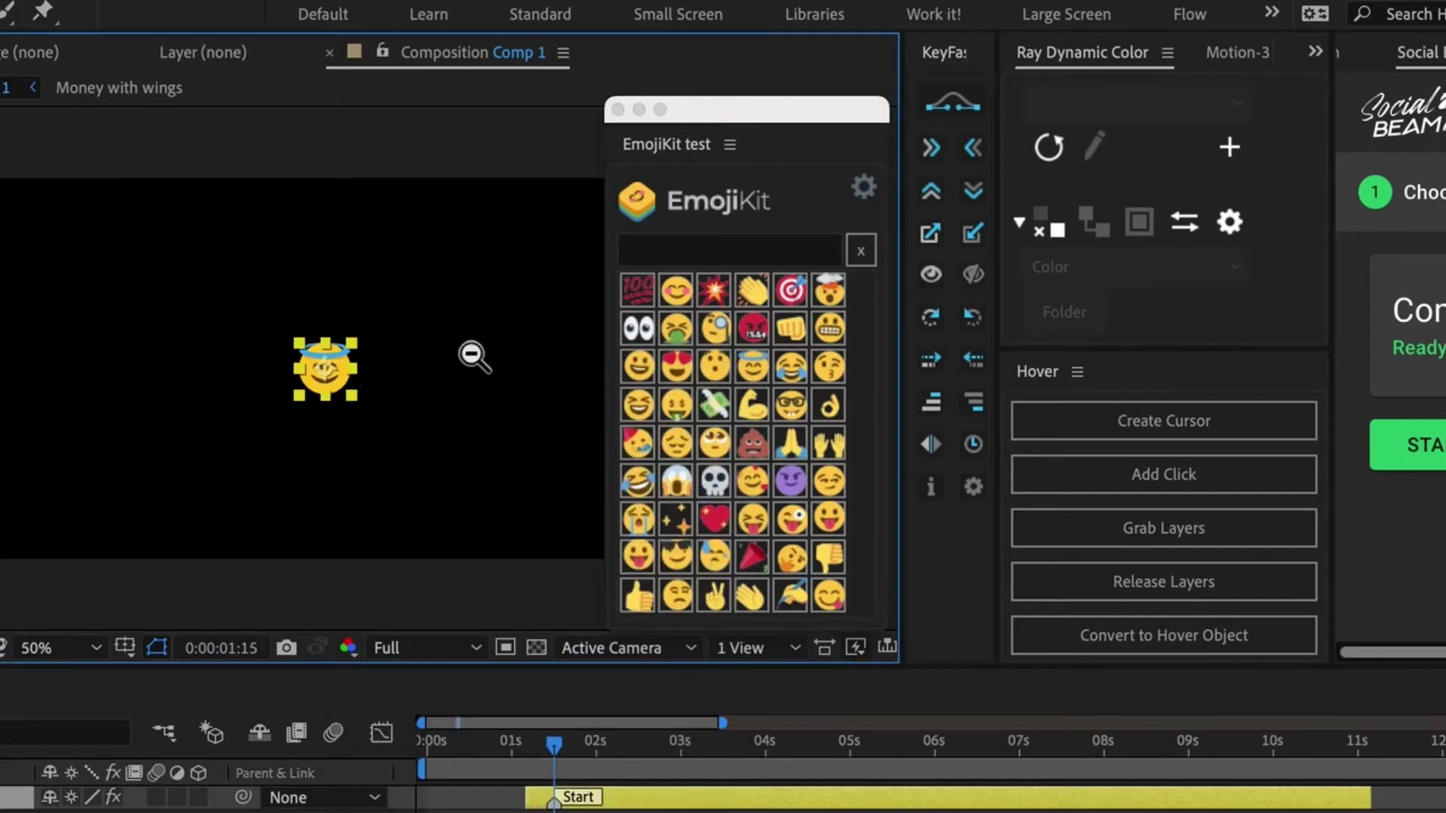
pyautogui.press('v')
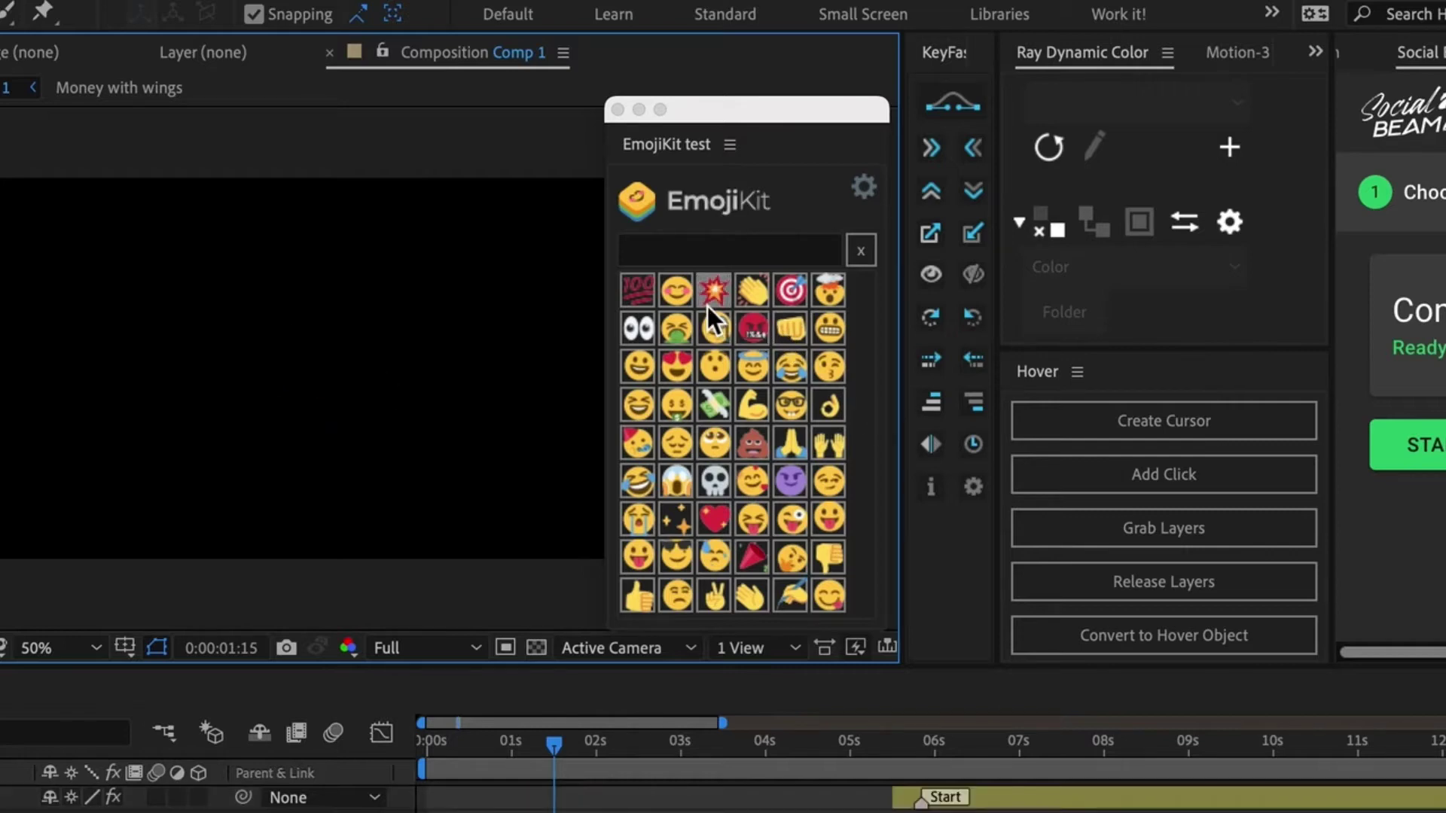
# Add the Blush emoji, preview its animation, and select the Blush layer.
pyautogui.click(690, 293)
pyautogui.hotkey('ctrl', 'shift', 'a')
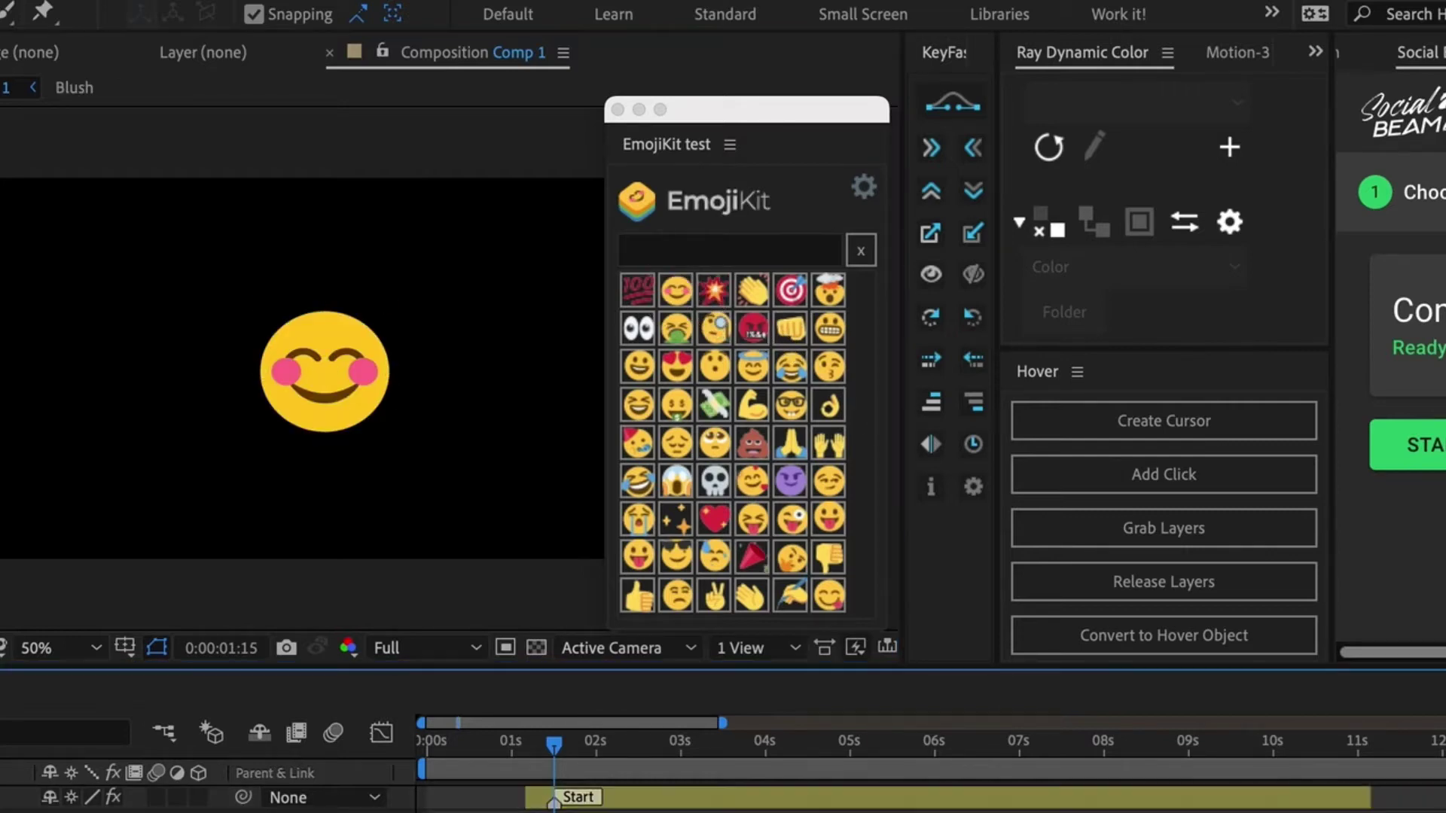
pyautogui.press('space')
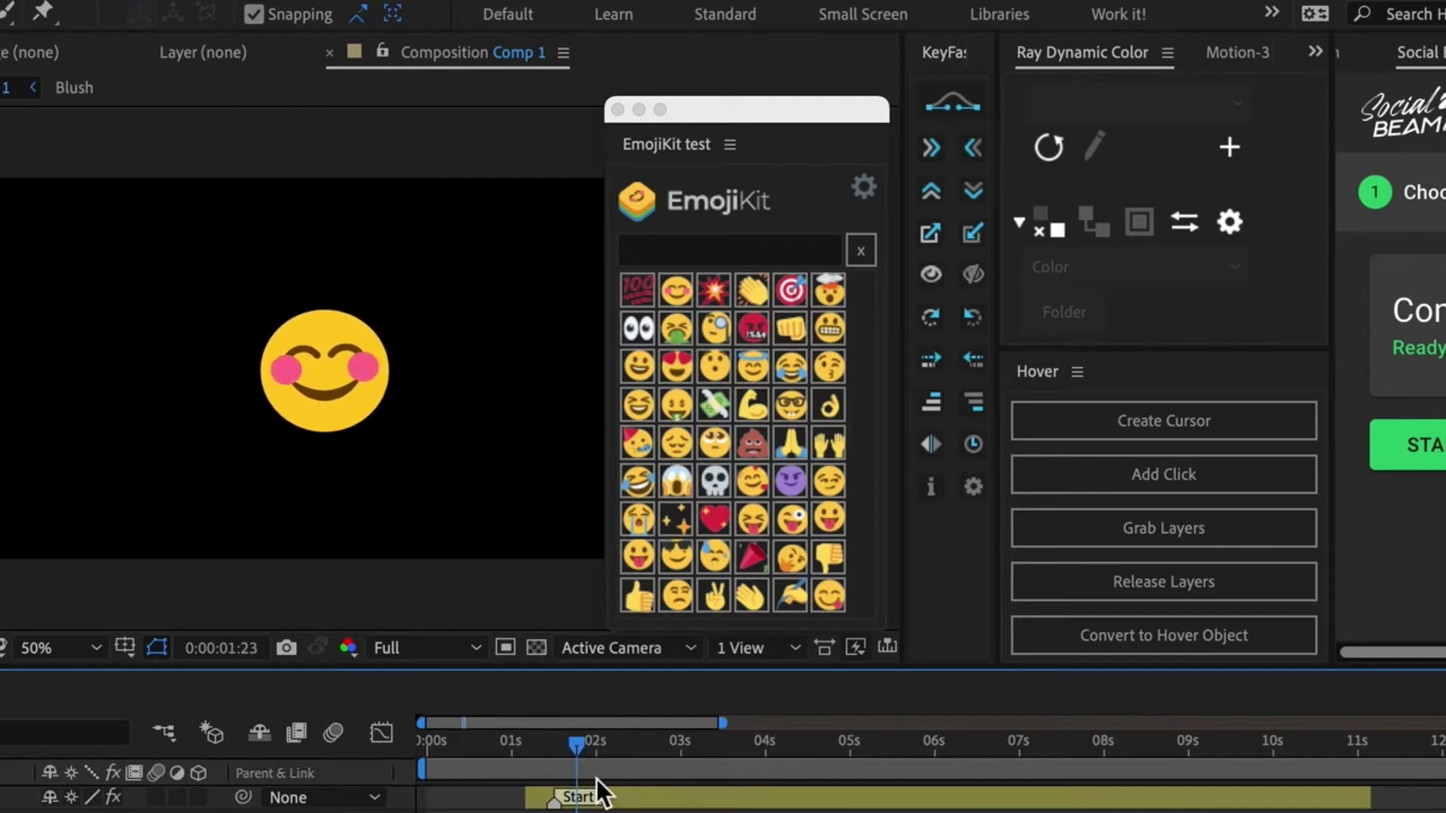
pyautogui.click(616, 800)
pyautogui.click(629, 801)
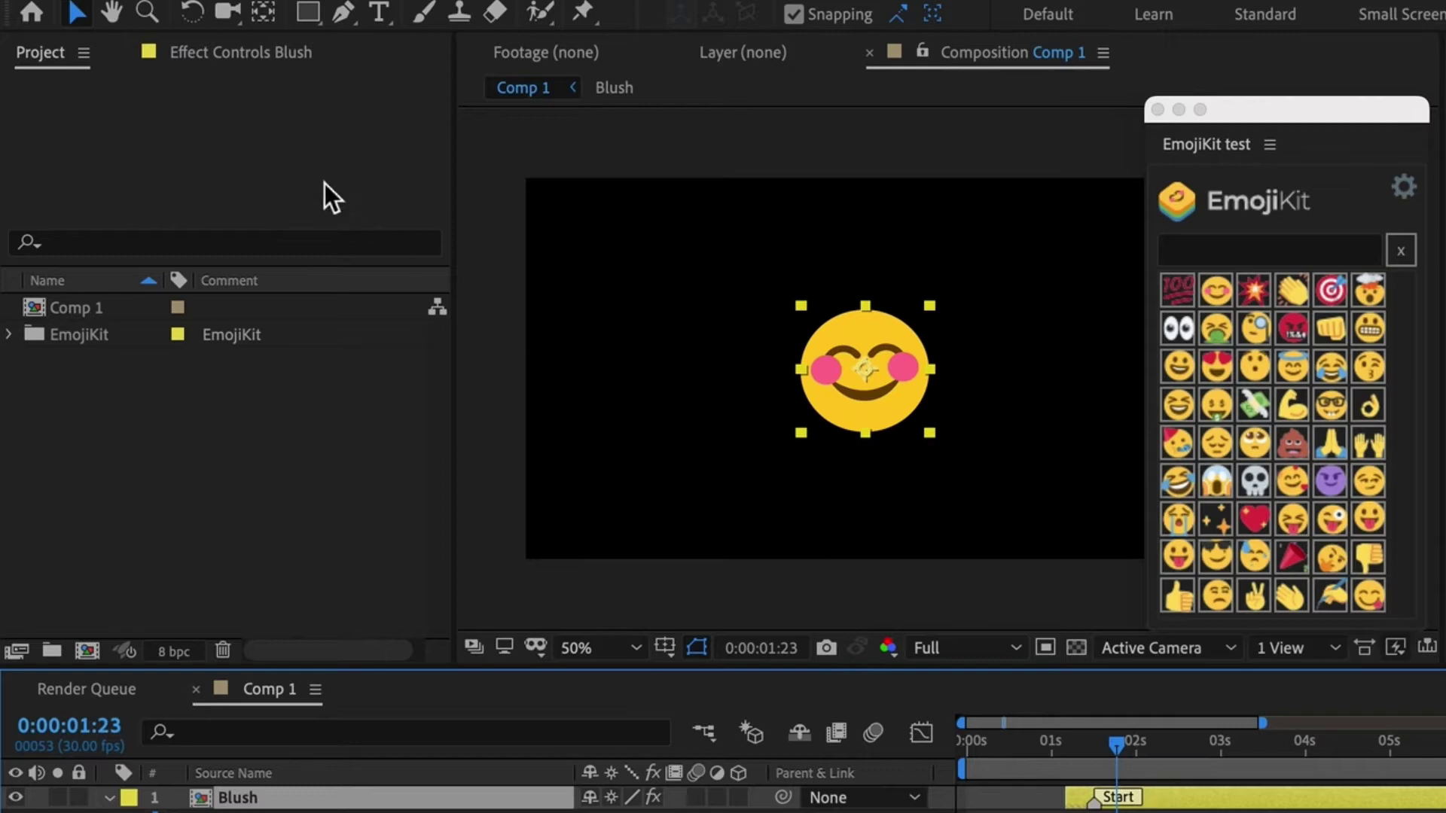
# Uncheck the Blush emoji's 'Loop this animation' and preview it from near the start.
pyautogui.click(235, 54)
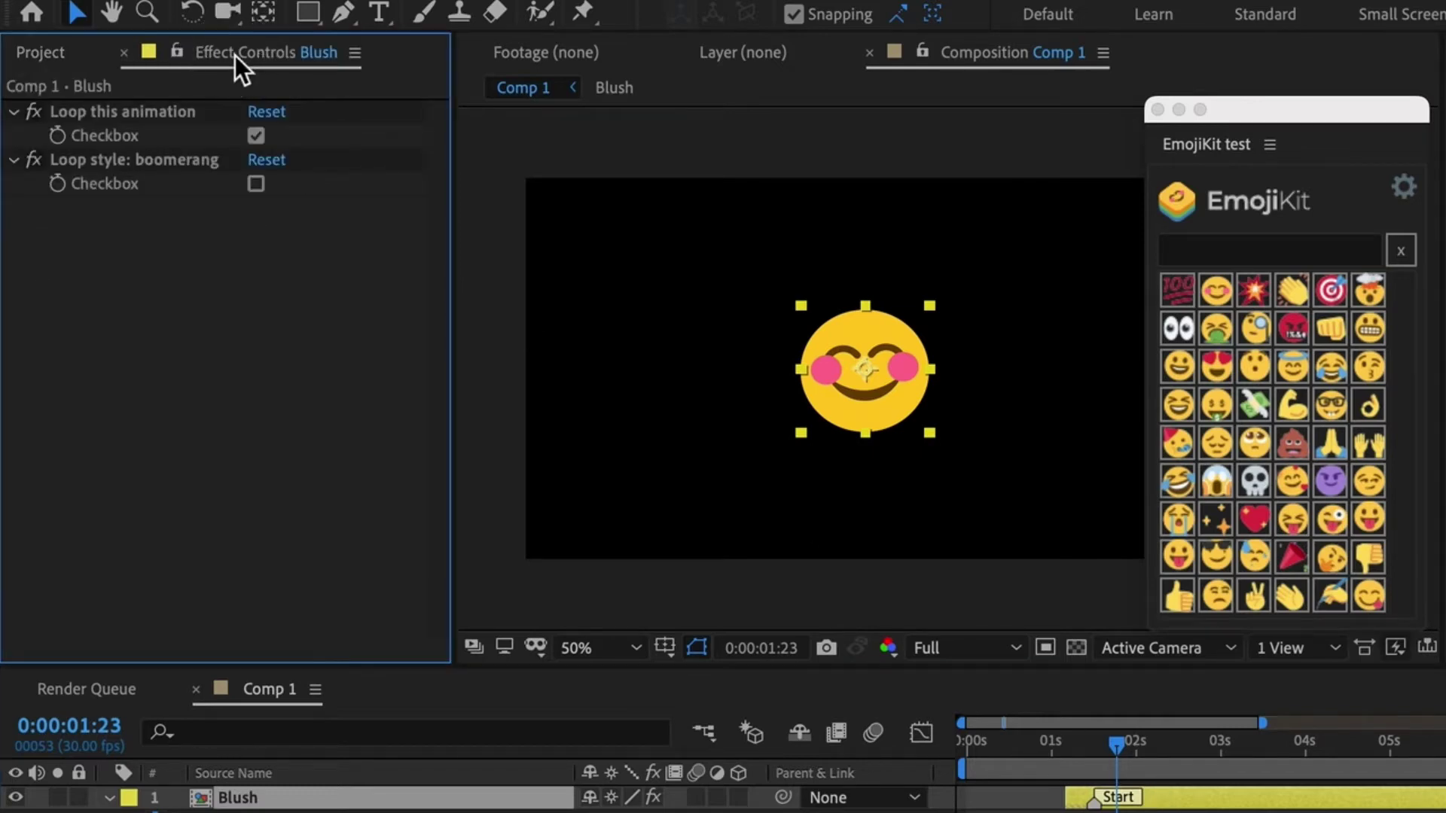
pyautogui.click(256, 136)
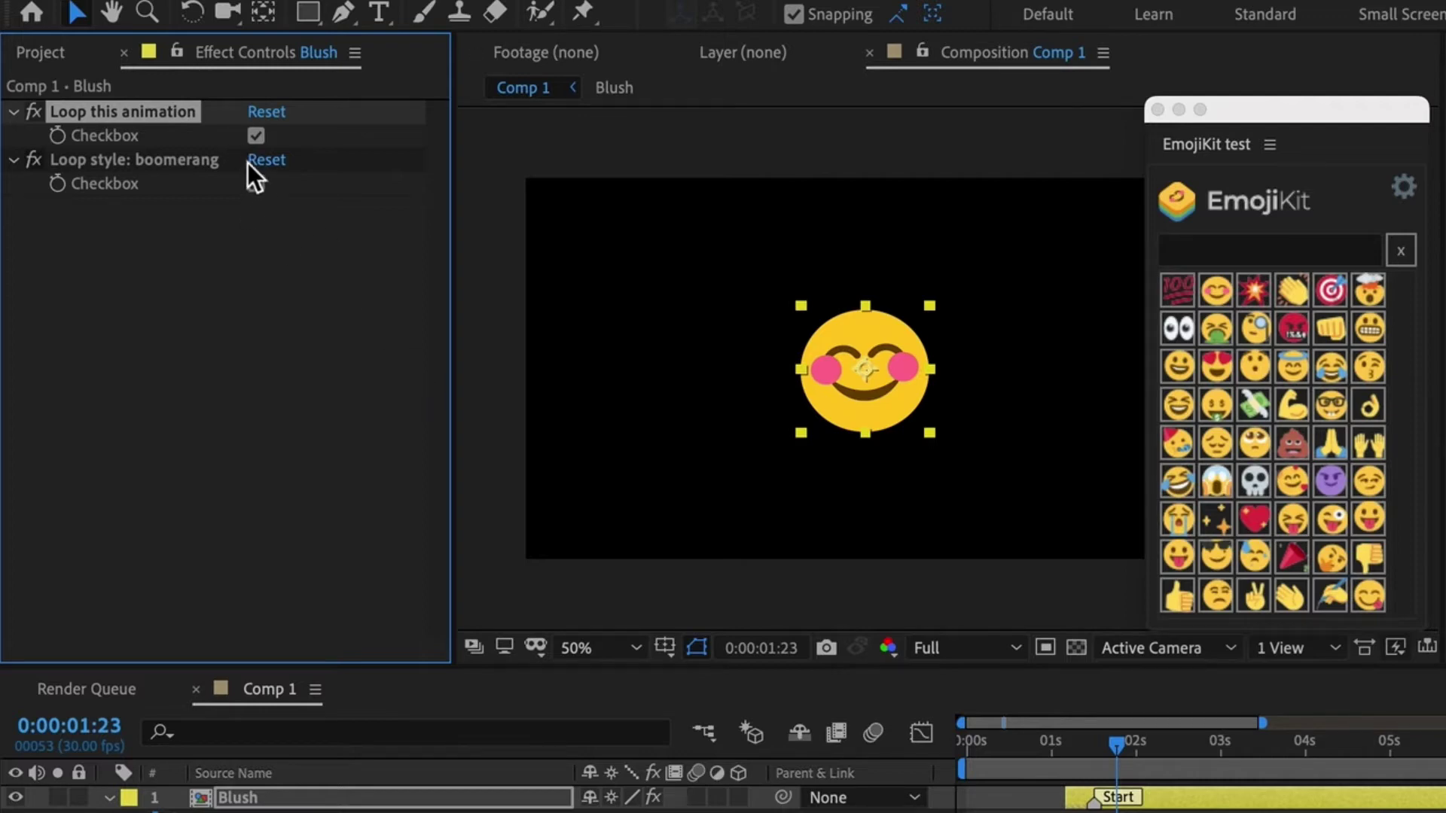
pyautogui.click(1104, 722)
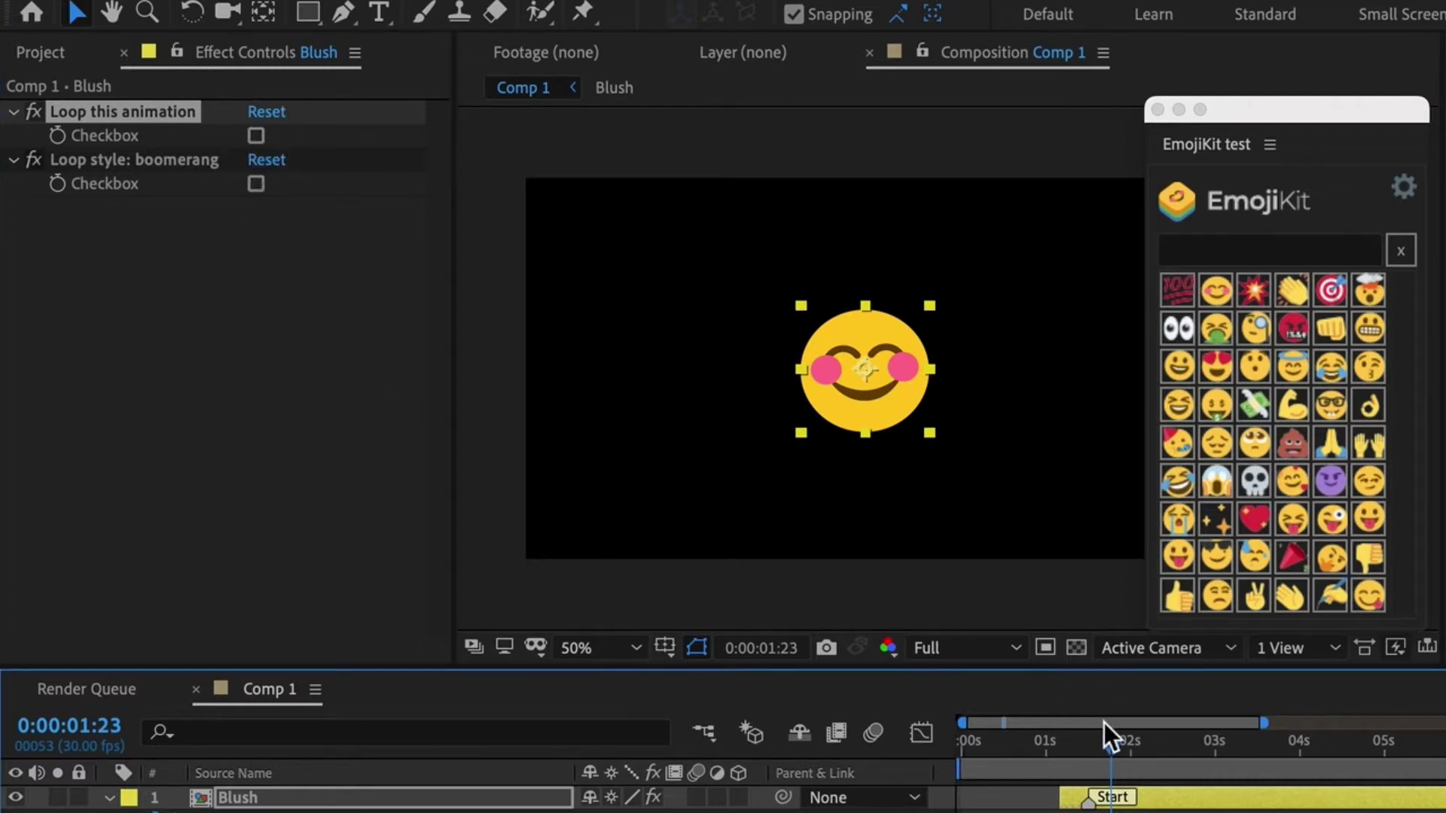
pyautogui.click(1110, 737)
pyautogui.press('space')
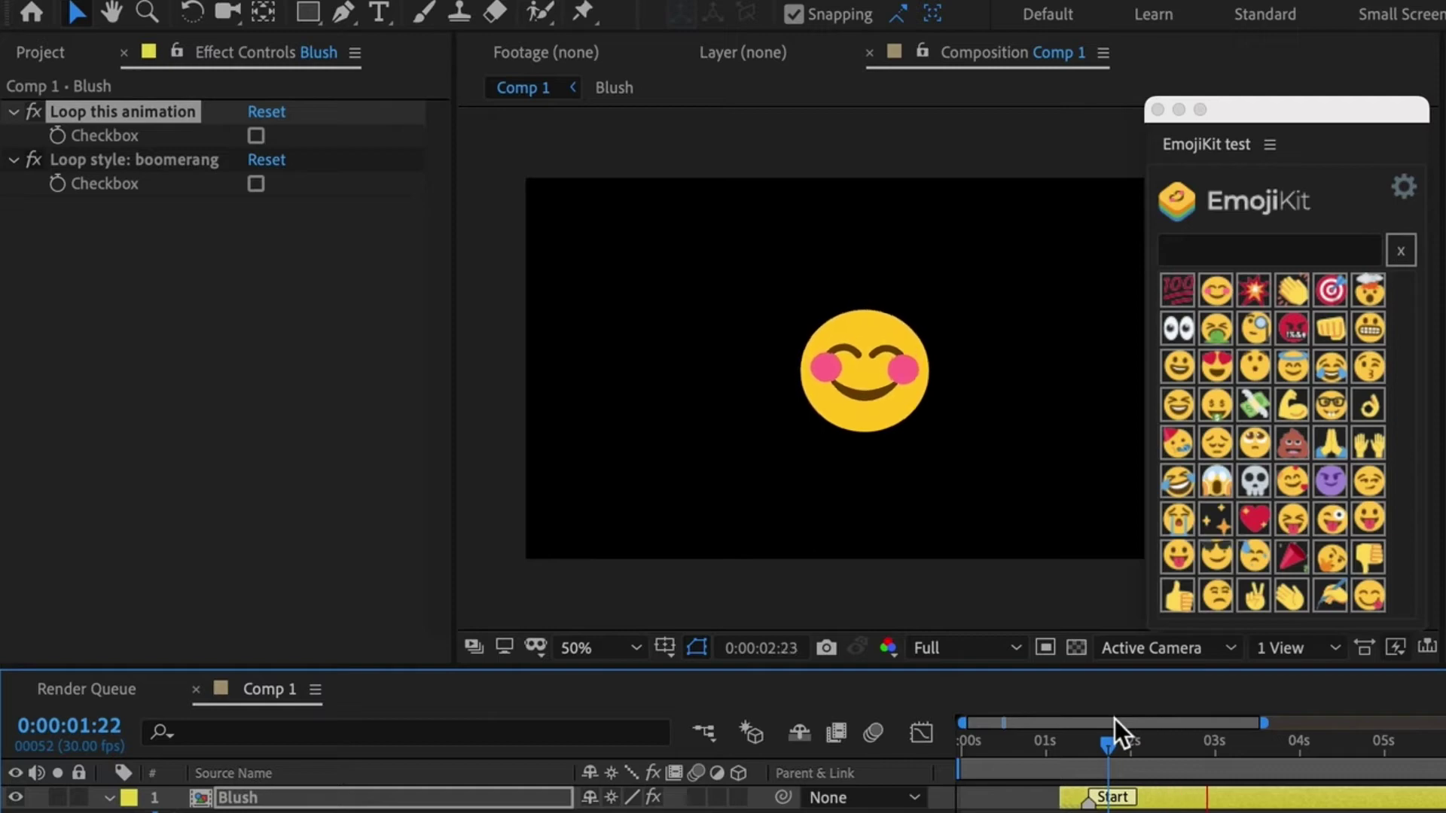
pyautogui.press('space')
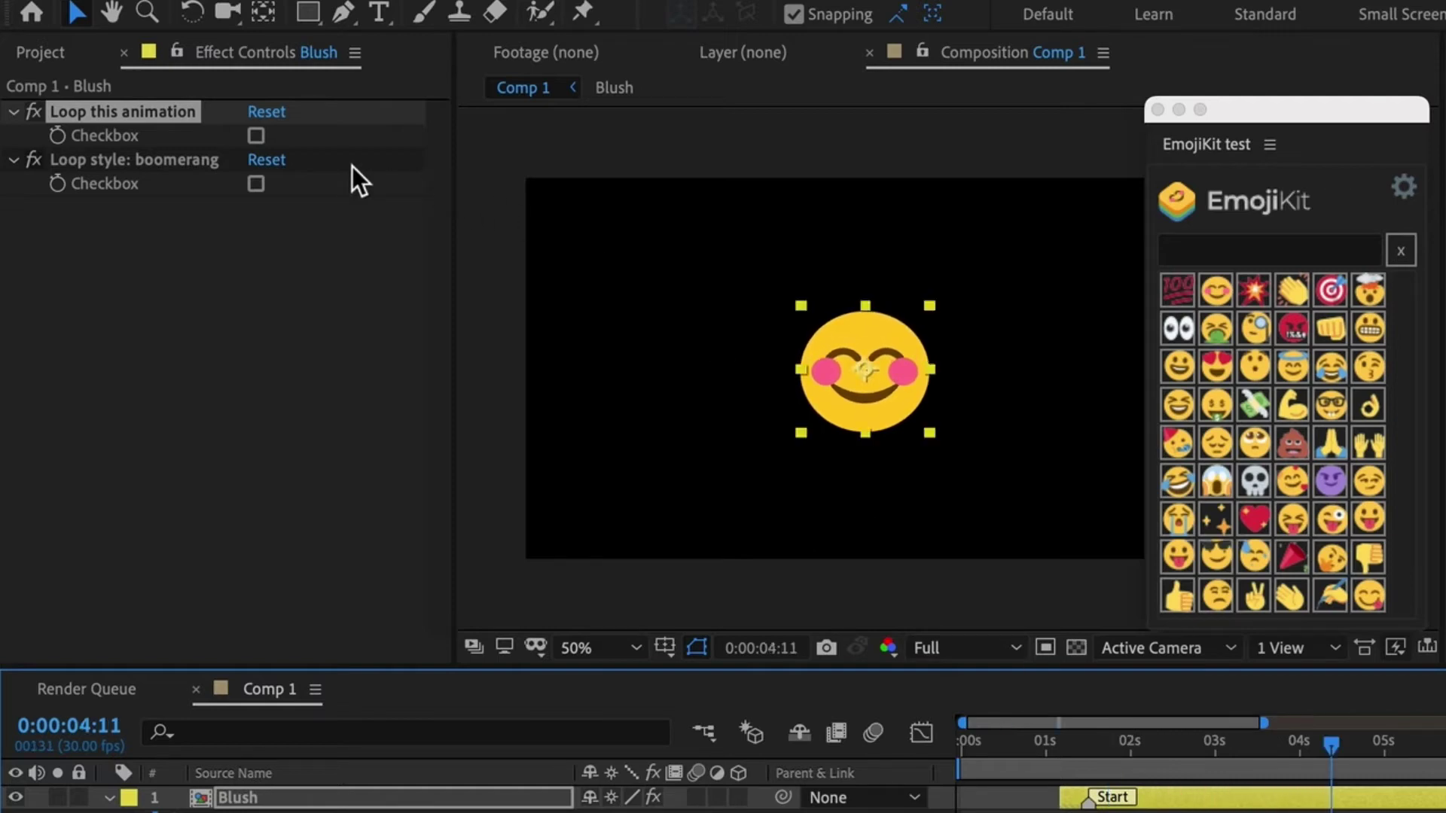
# Re-enable 'Loop this animation' with 'Loop style: boomerang' and preview from about 1:18.
pyautogui.click(257, 135)
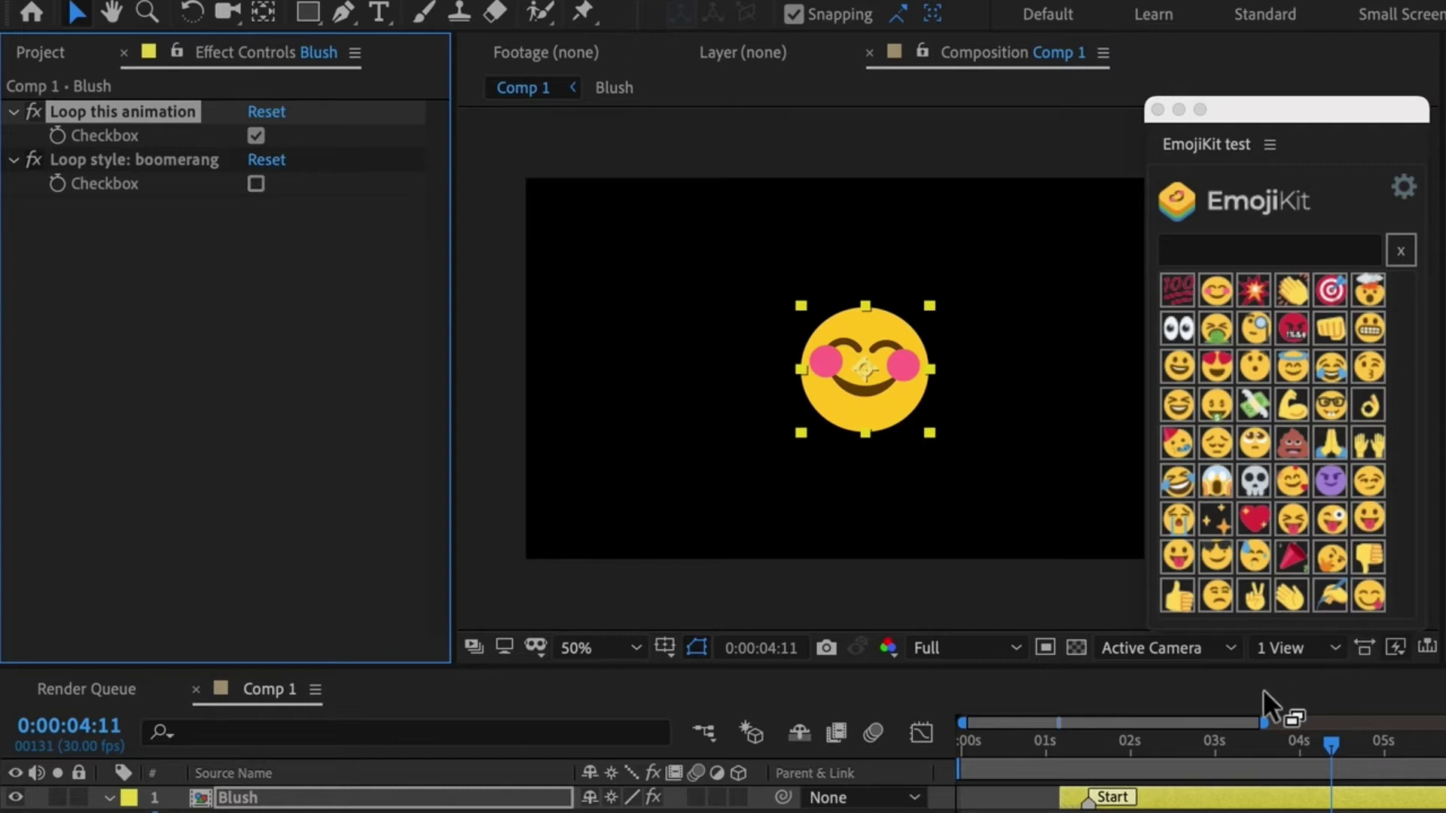
pyautogui.click(261, 190)
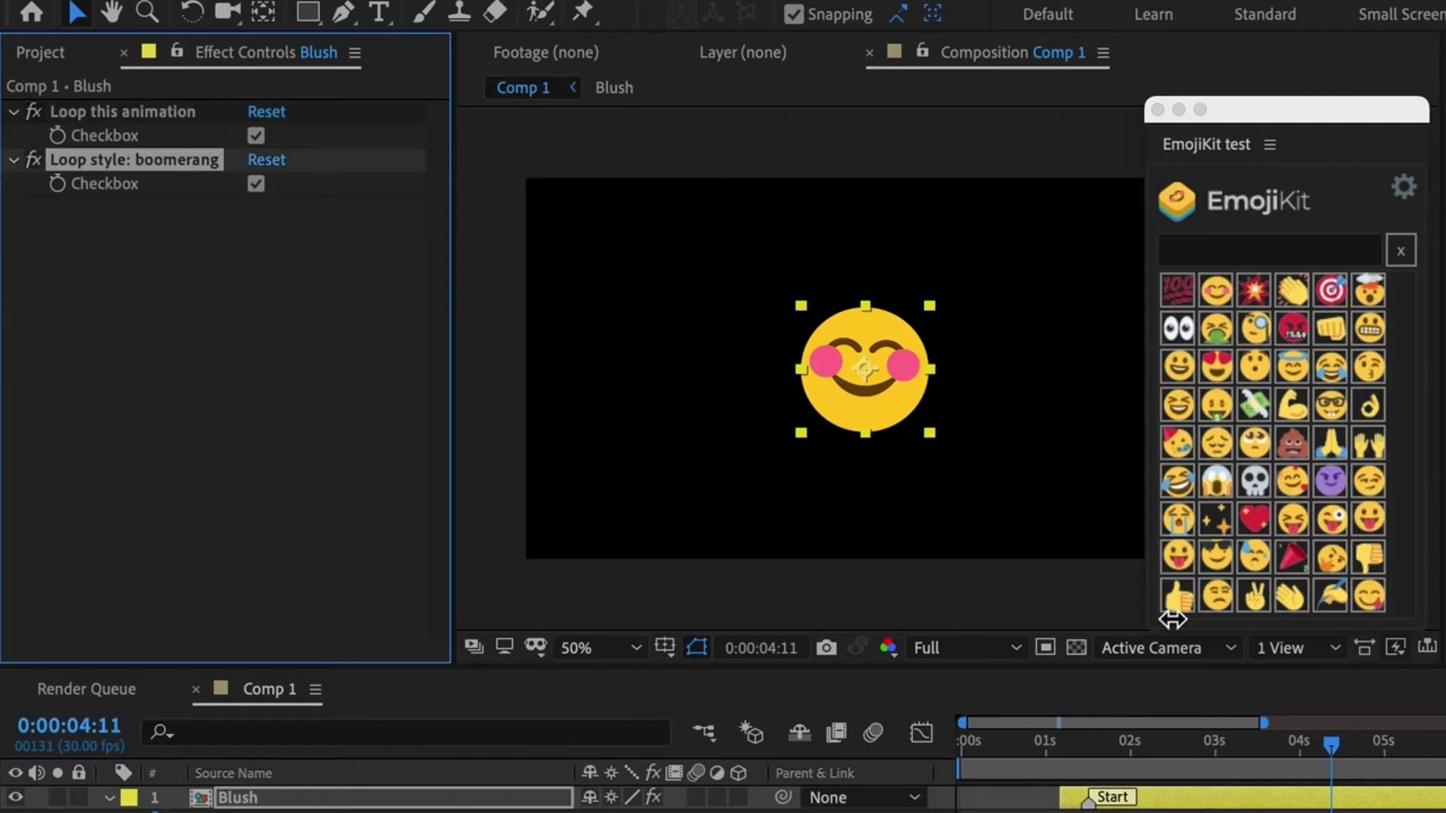
pyautogui.moveTo(1164, 740); pyautogui.dragTo(1146, 810)
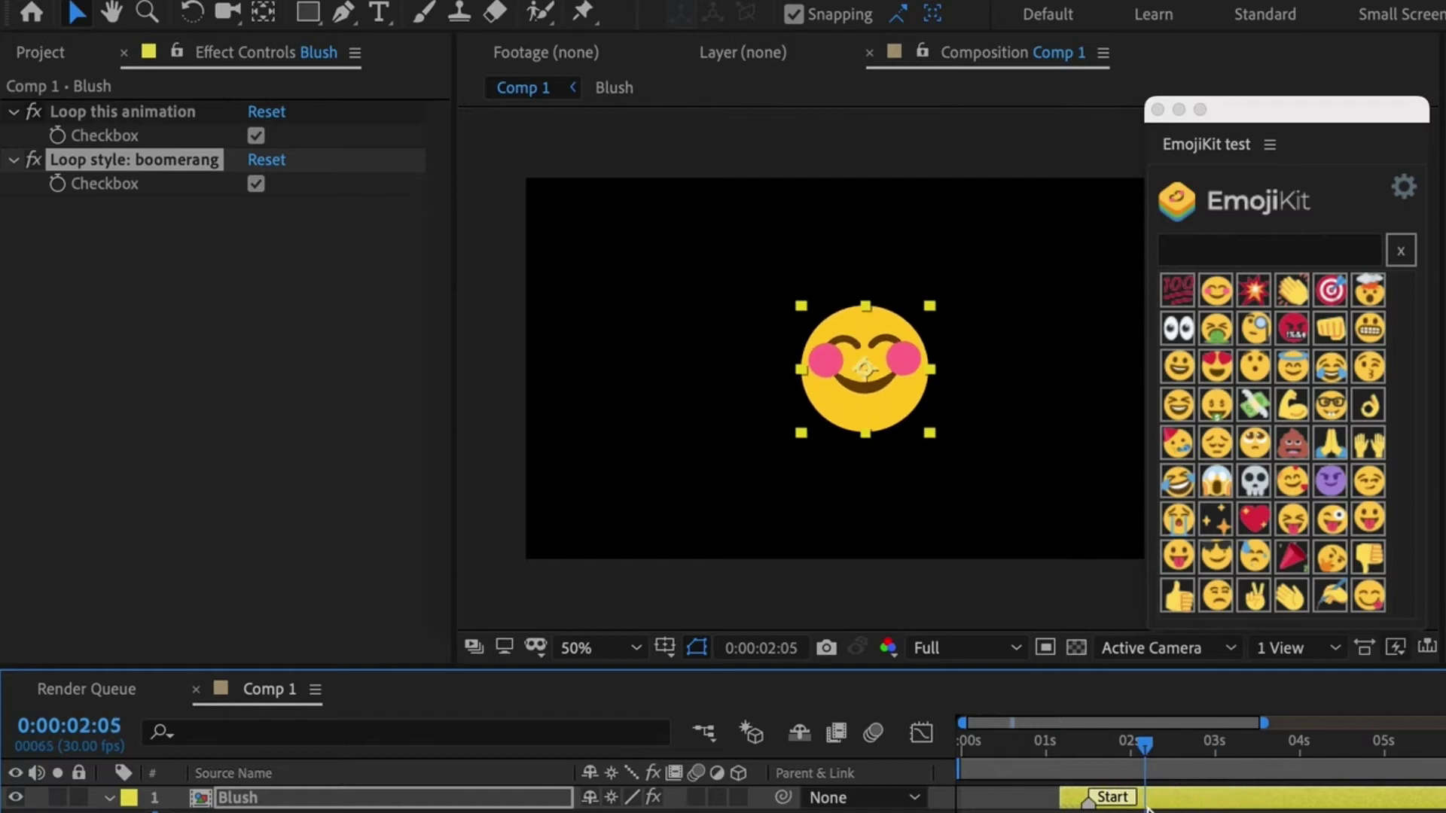
pyautogui.press('space')
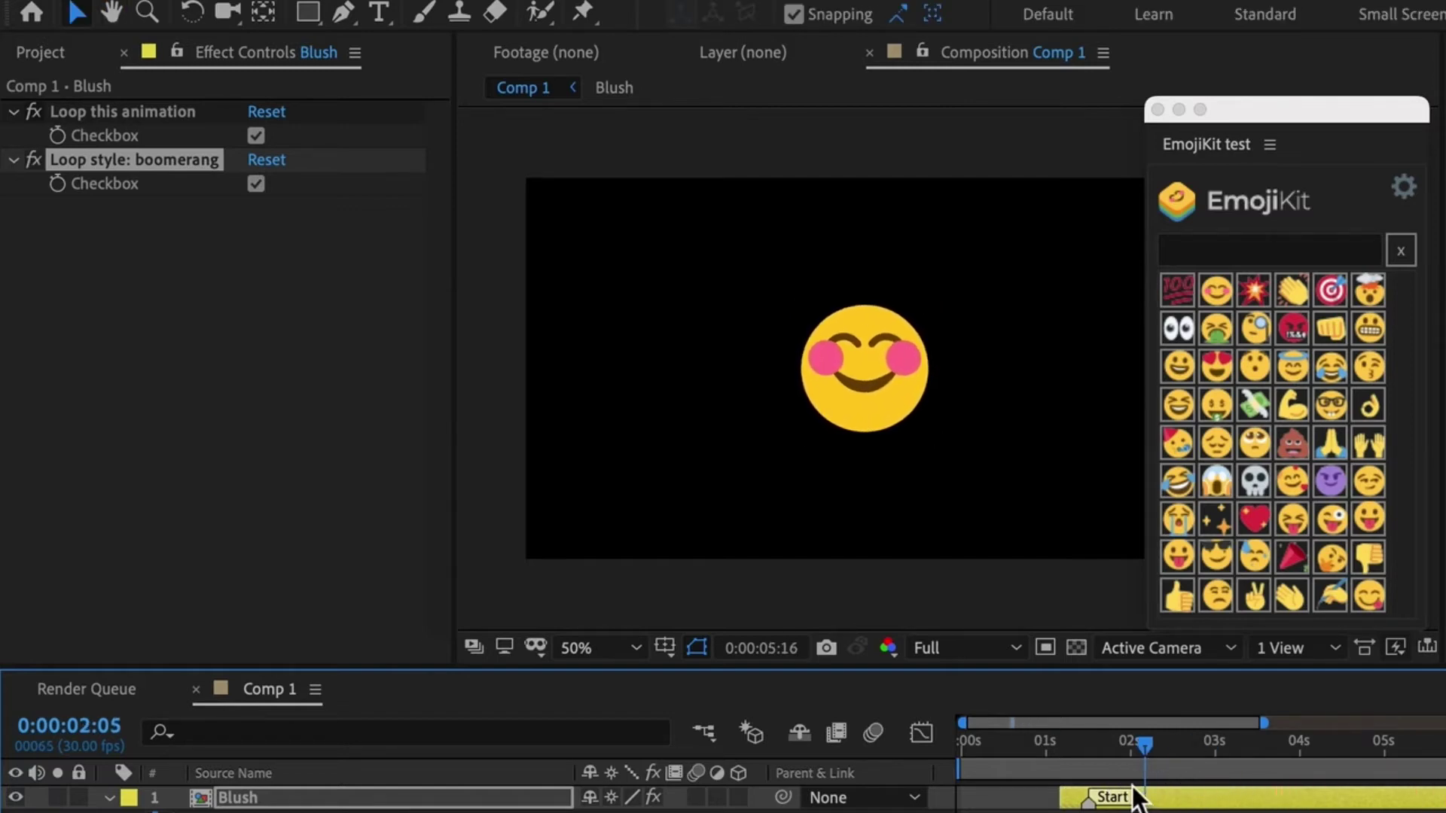
pyautogui.press('space')
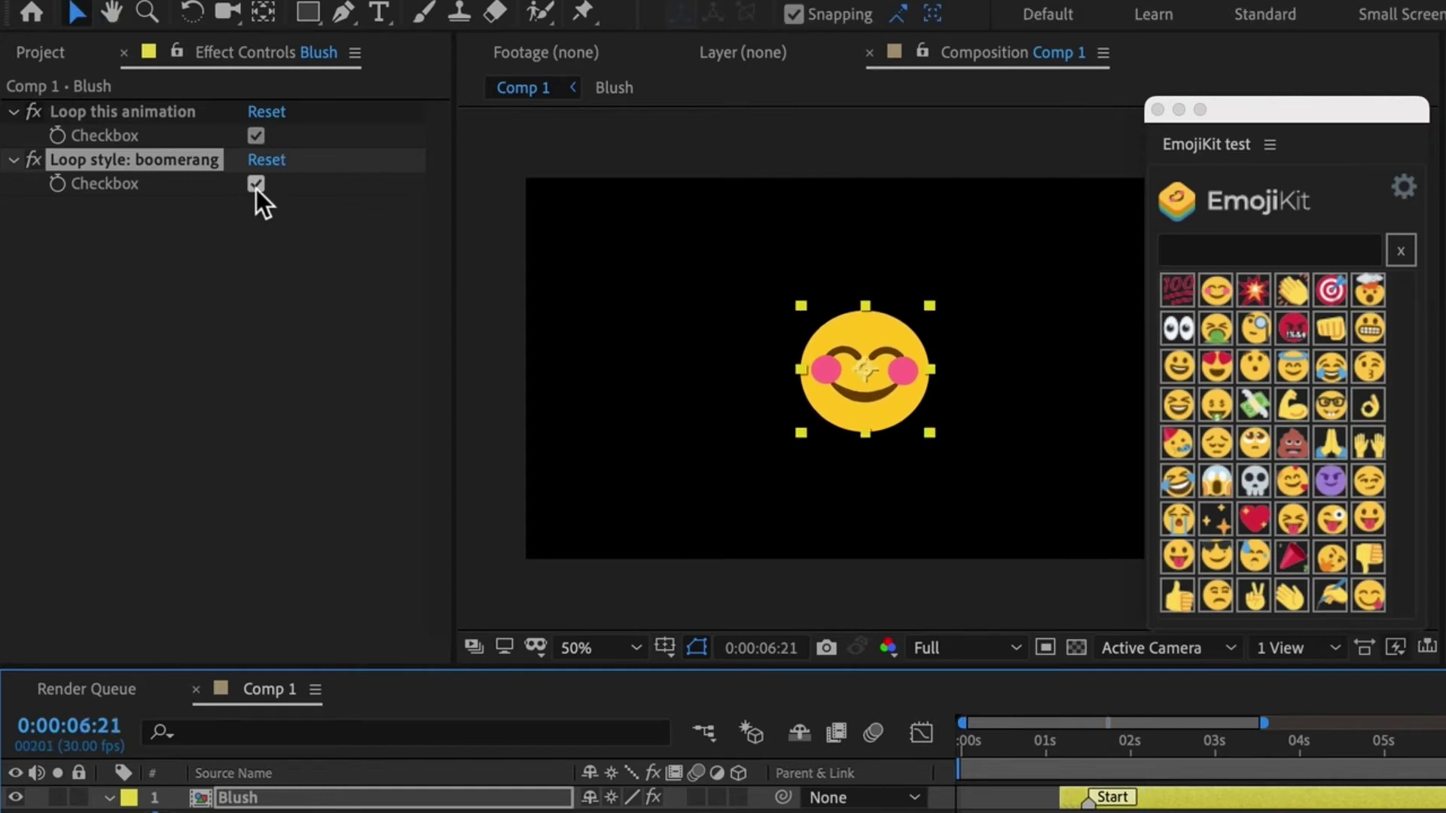
# Turn off boomerang, then make Blush static via its Controller's 'Turn animation off'.
pyautogui.click(256, 184)
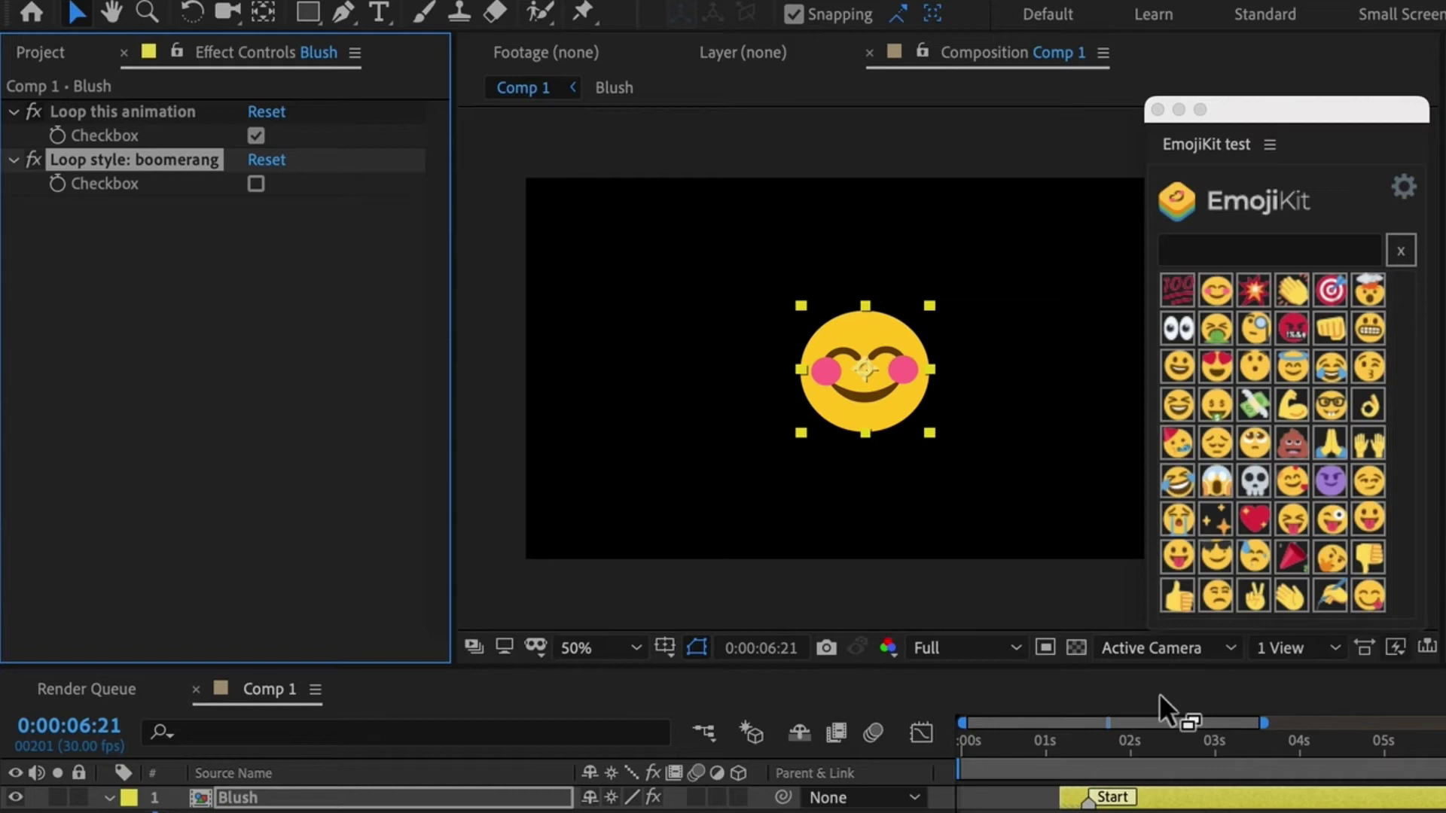
pyautogui.click(1233, 740)
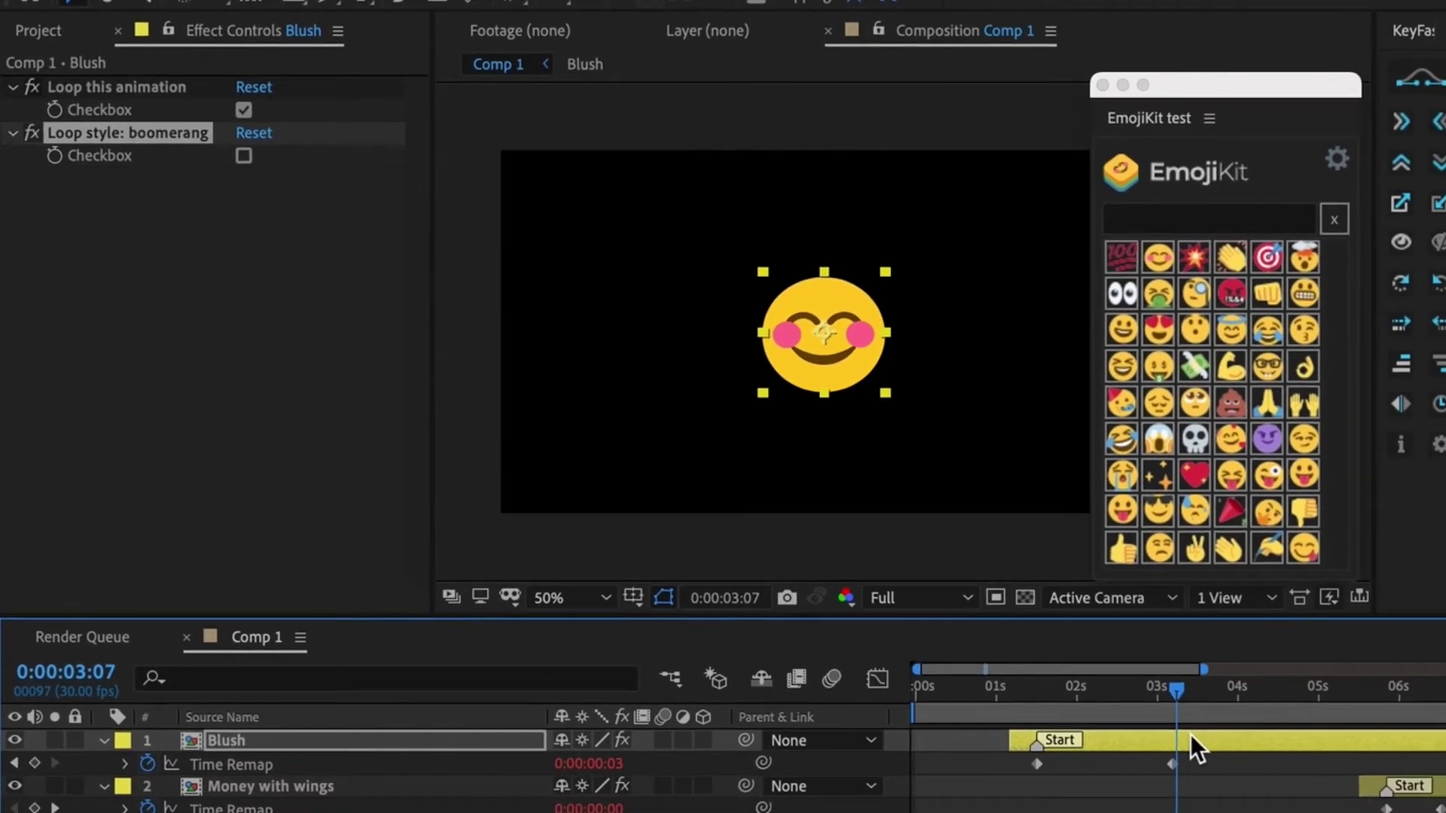
pyautogui.doubleClick(1208, 775)
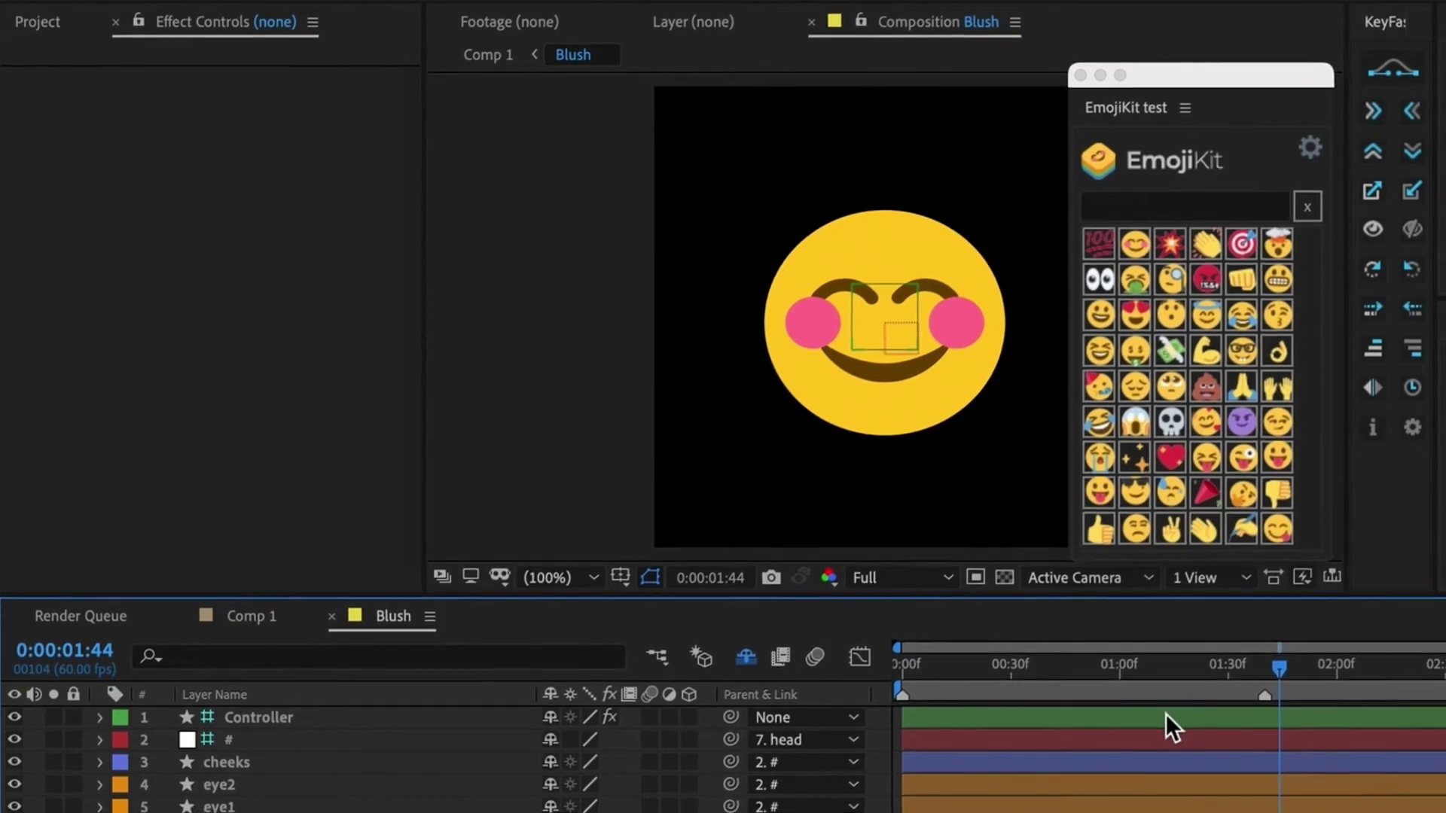
pyautogui.click(1166, 714)
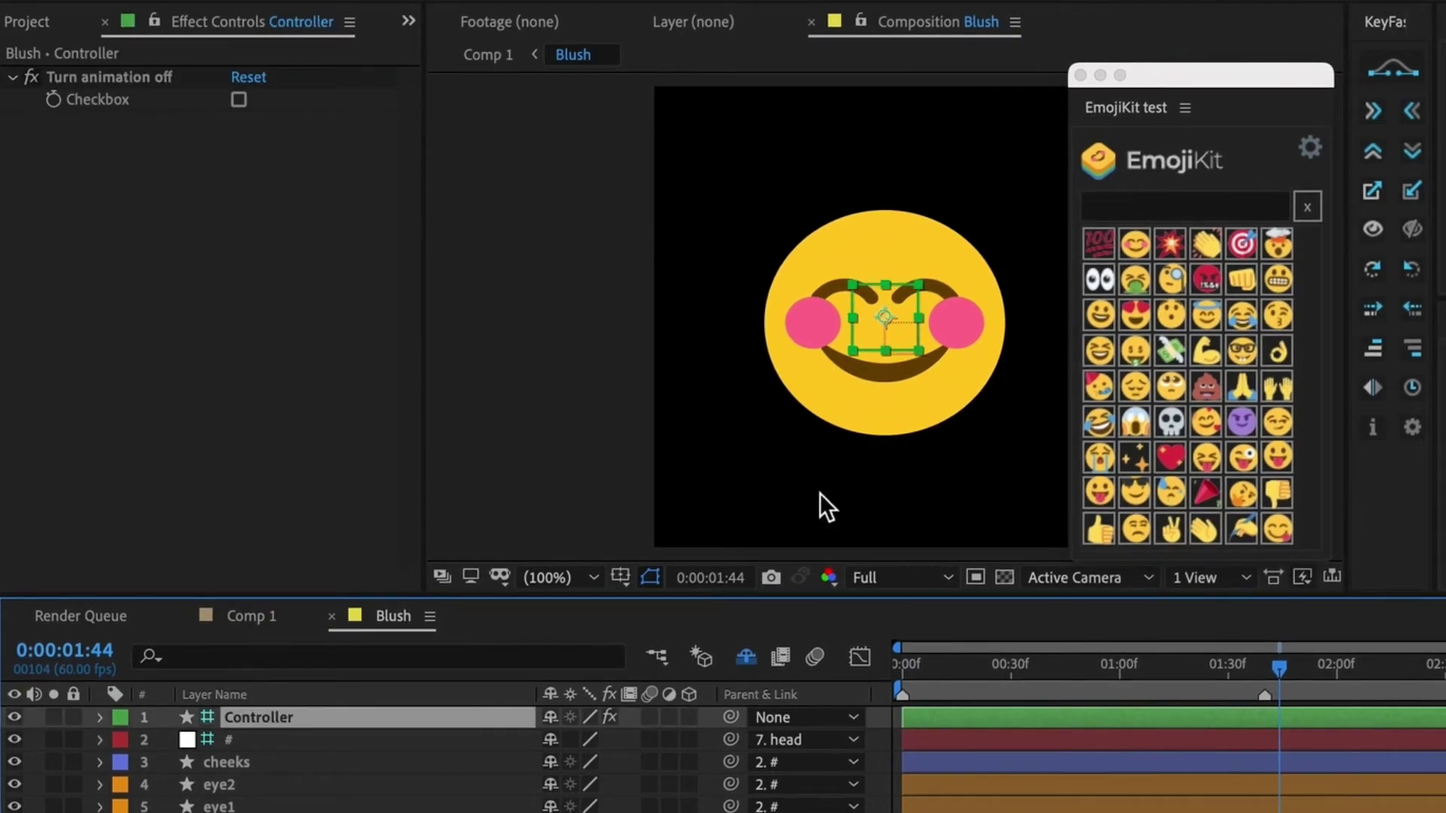
pyautogui.click(238, 101)
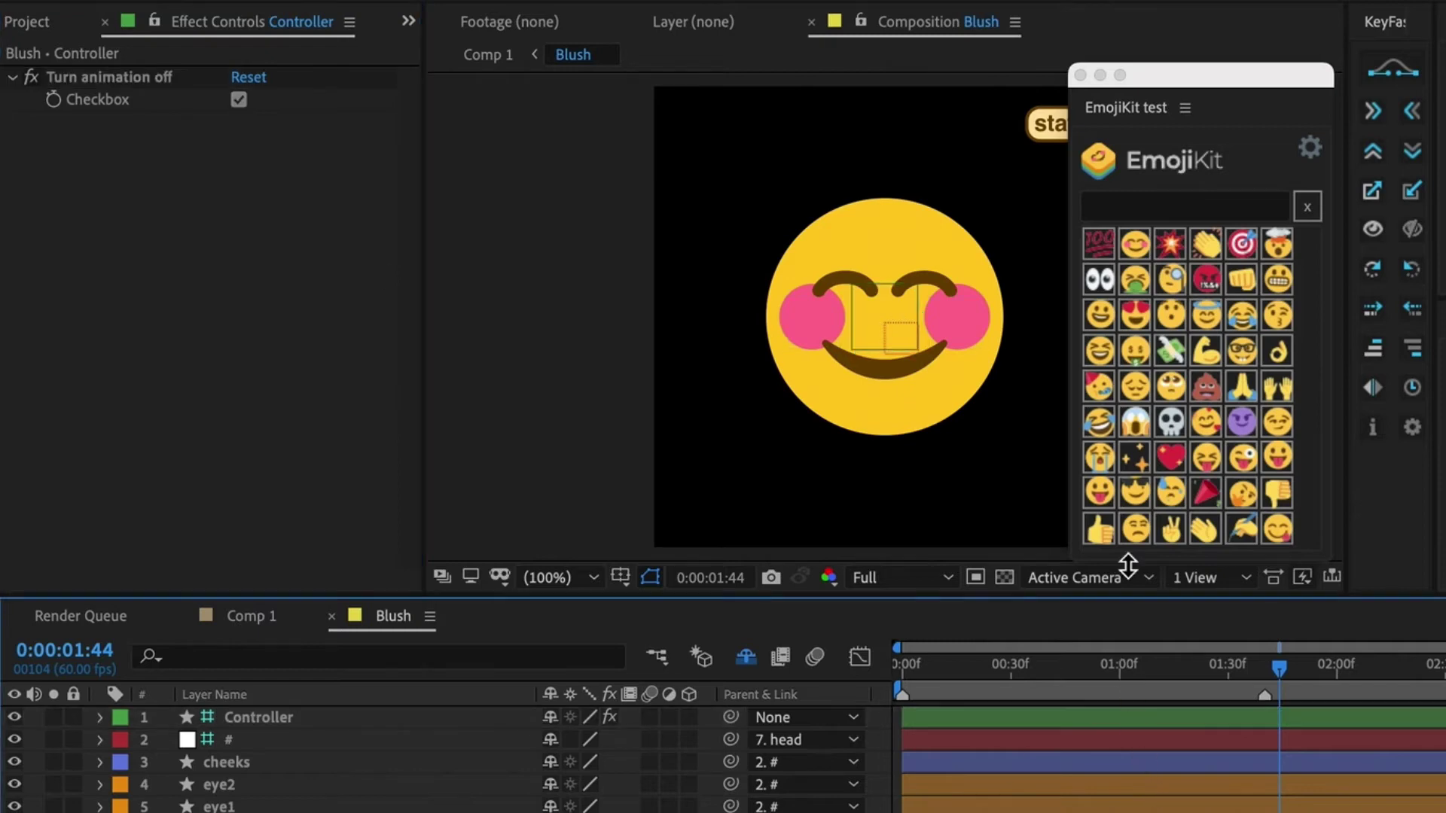
pyautogui.moveTo(1167, 80); pyautogui.dragTo(1238, 76)
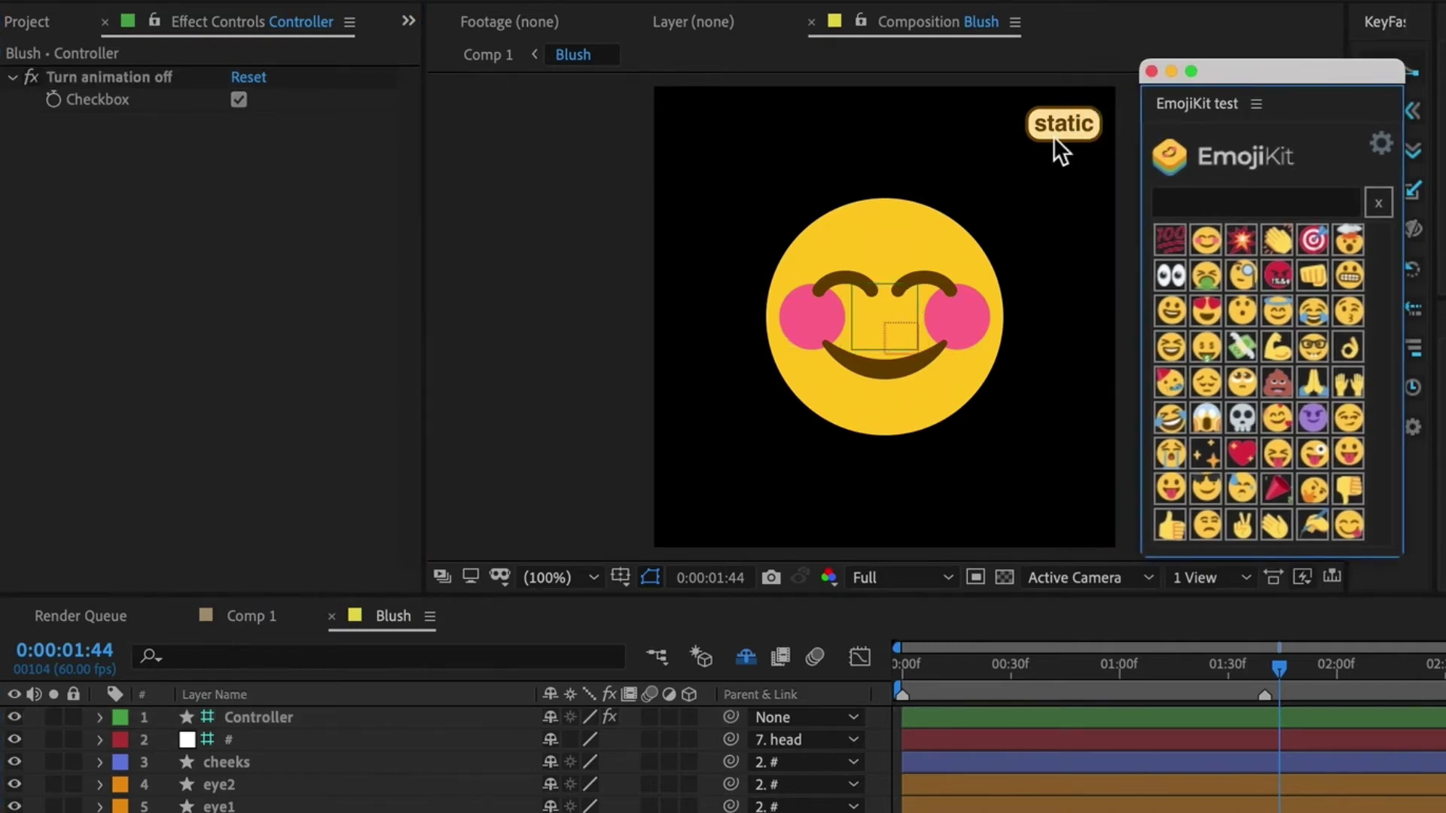
pyautogui.moveTo(1055, 668); pyautogui.dragTo(1140, 687)
pyautogui.click(271, 616)
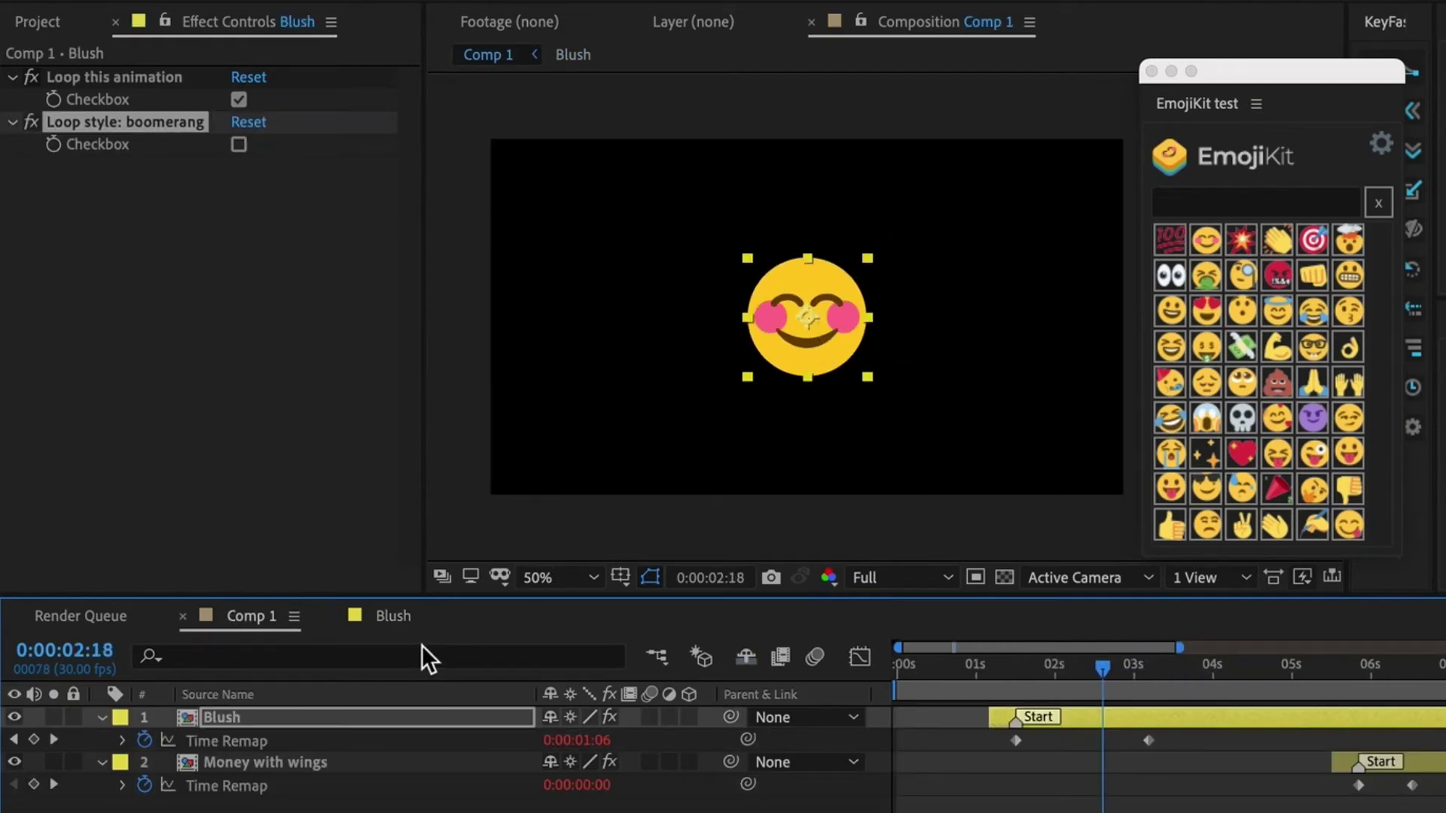
# Turn the Blush emoji's animation back on in its precomp and return to Comp 1.
pyautogui.moveTo(1083, 690); pyautogui.dragTo(1136, 684)
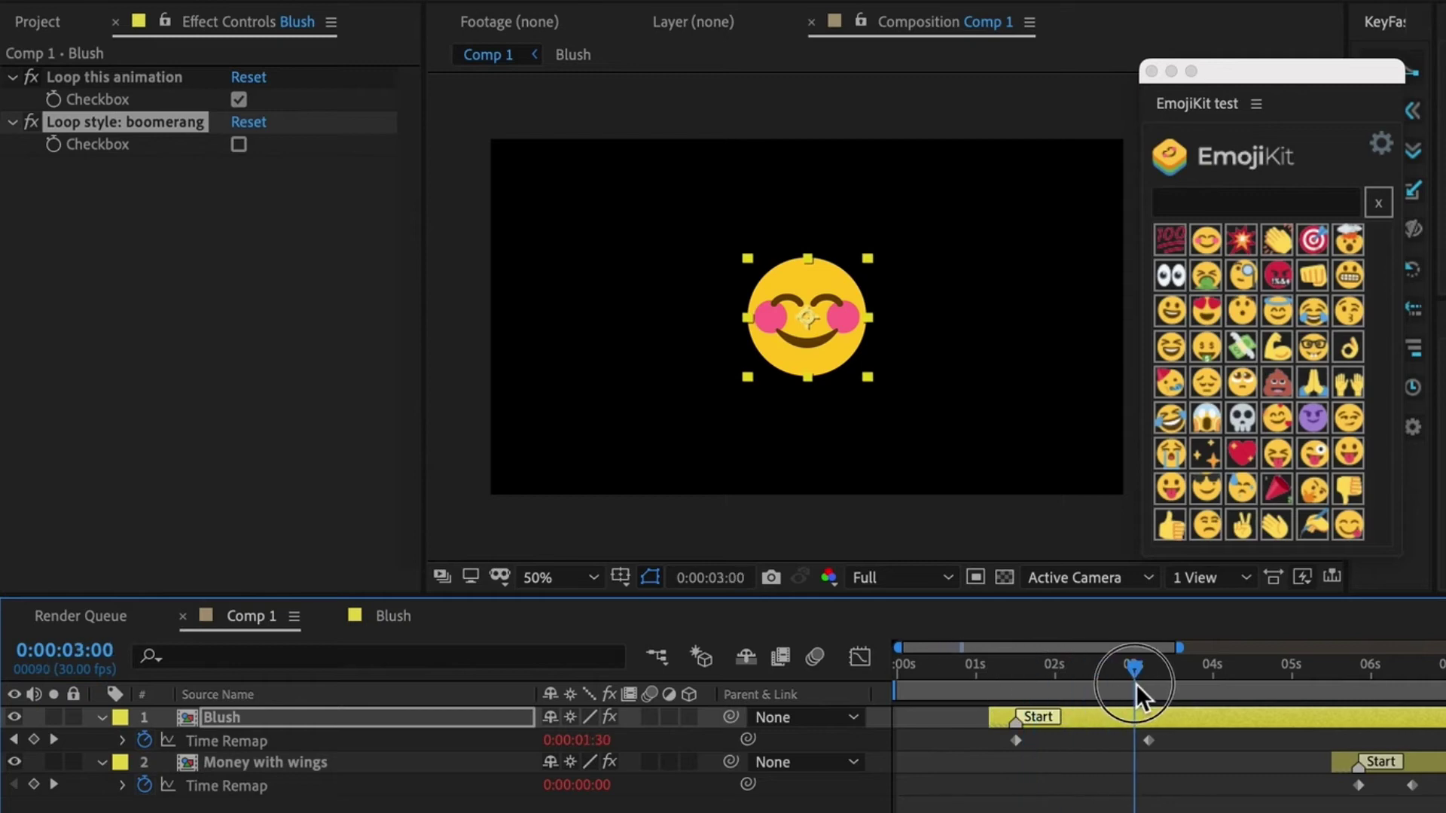
pyautogui.doubleClick(1124, 721)
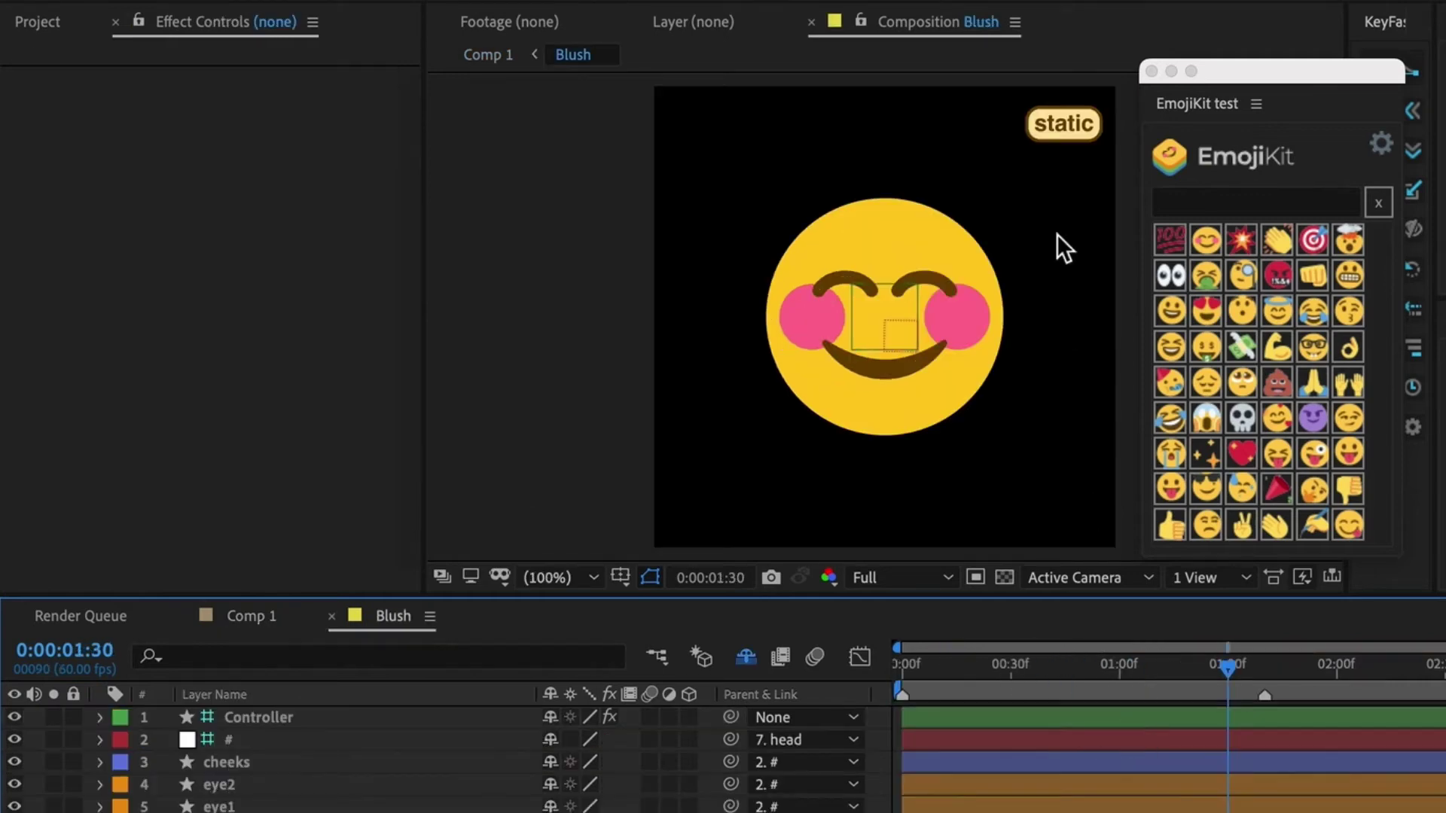
pyautogui.click(1079, 133)
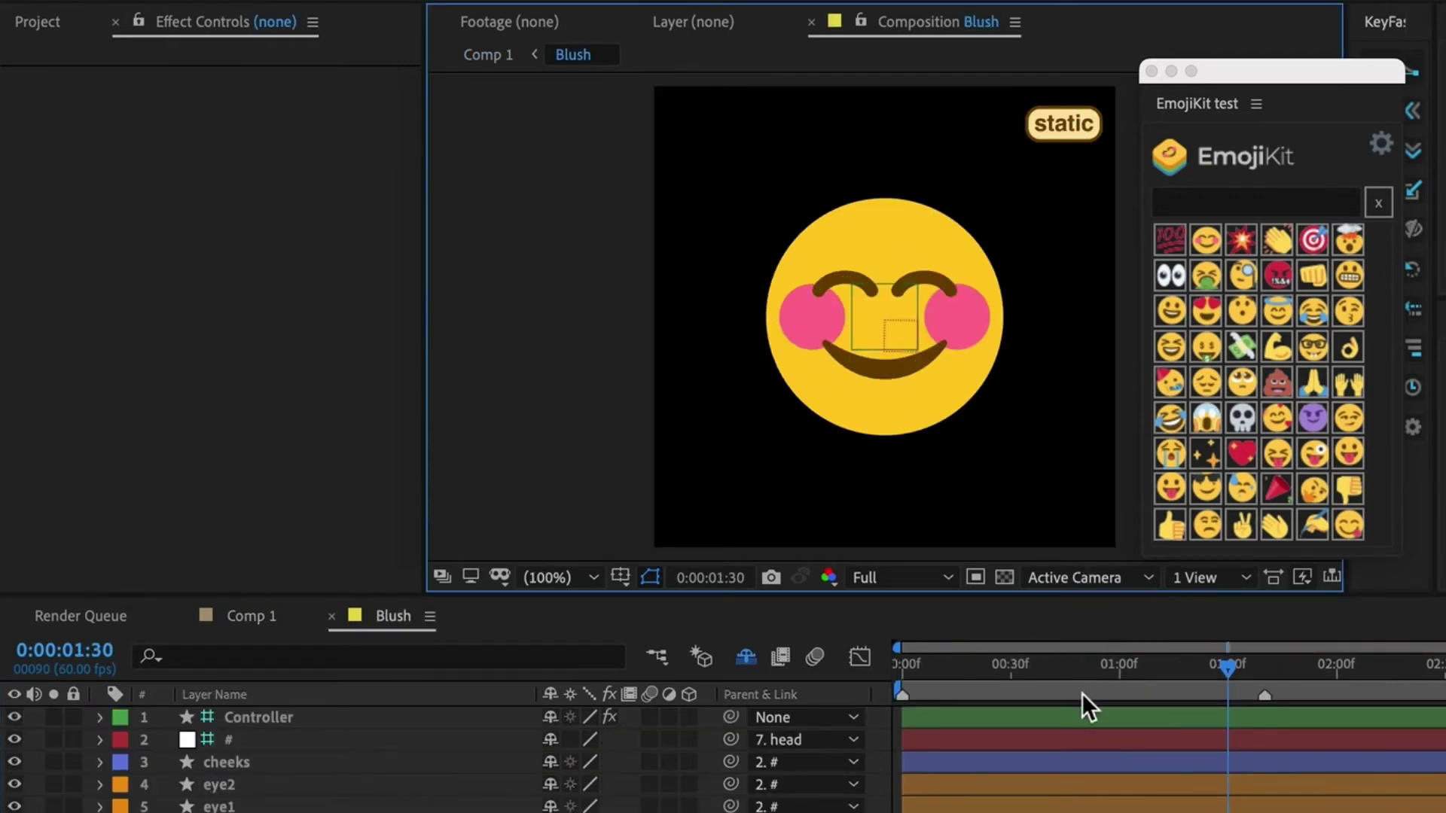
pyautogui.click(1082, 714)
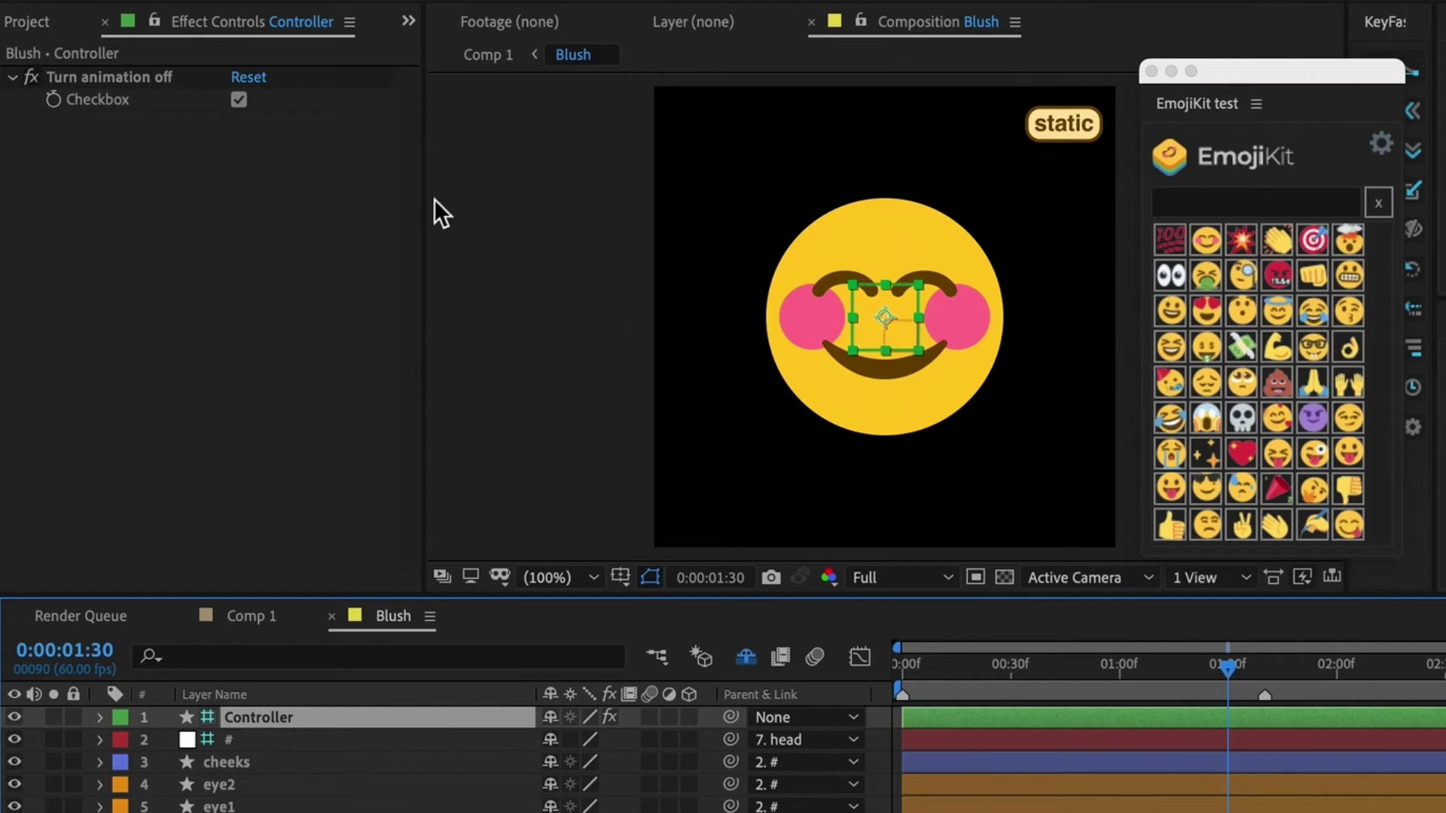
pyautogui.click(241, 101)
pyautogui.press('super+w')
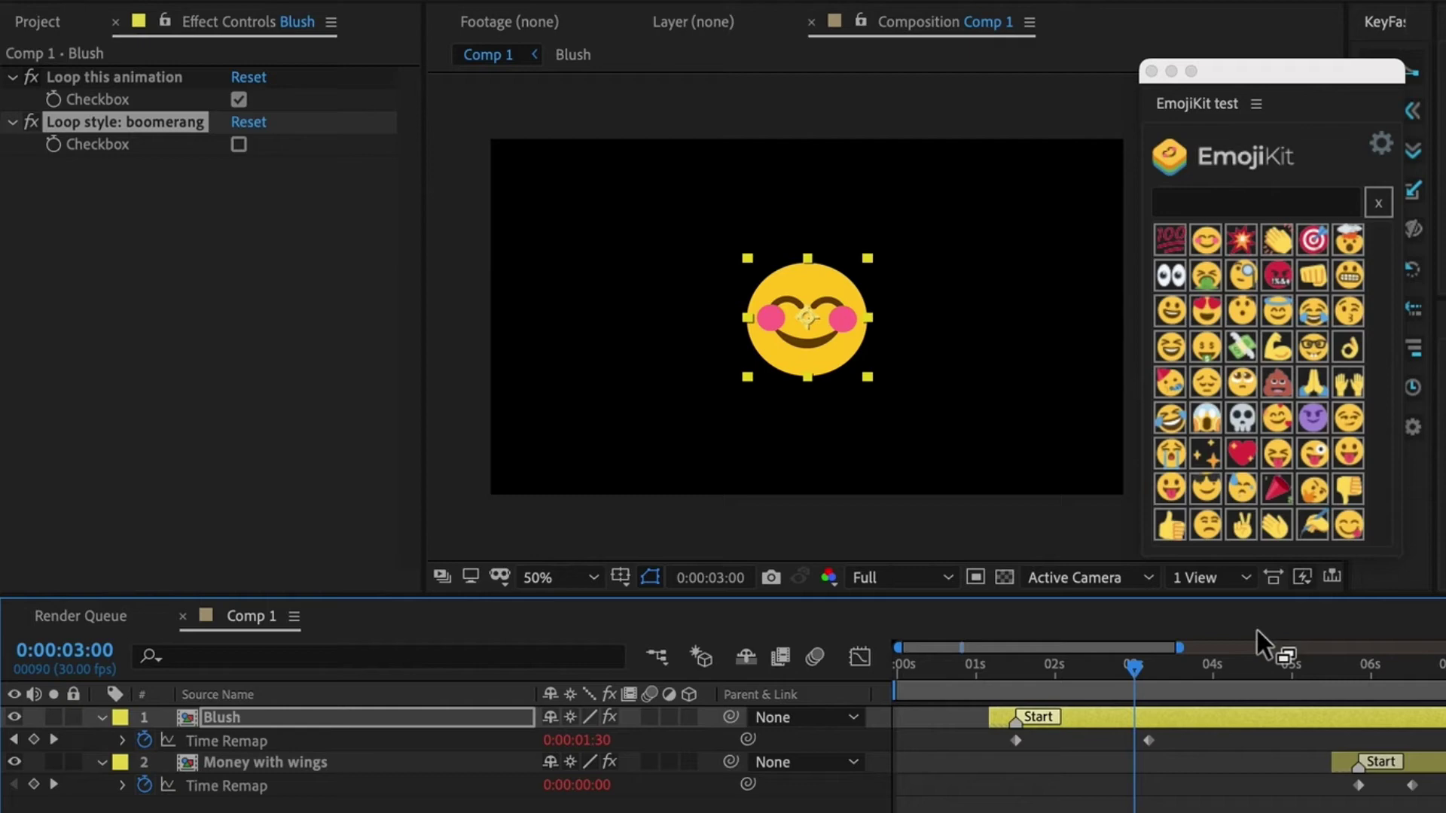
pyautogui.moveTo(1148, 658); pyautogui.dragTo(1235, 712)
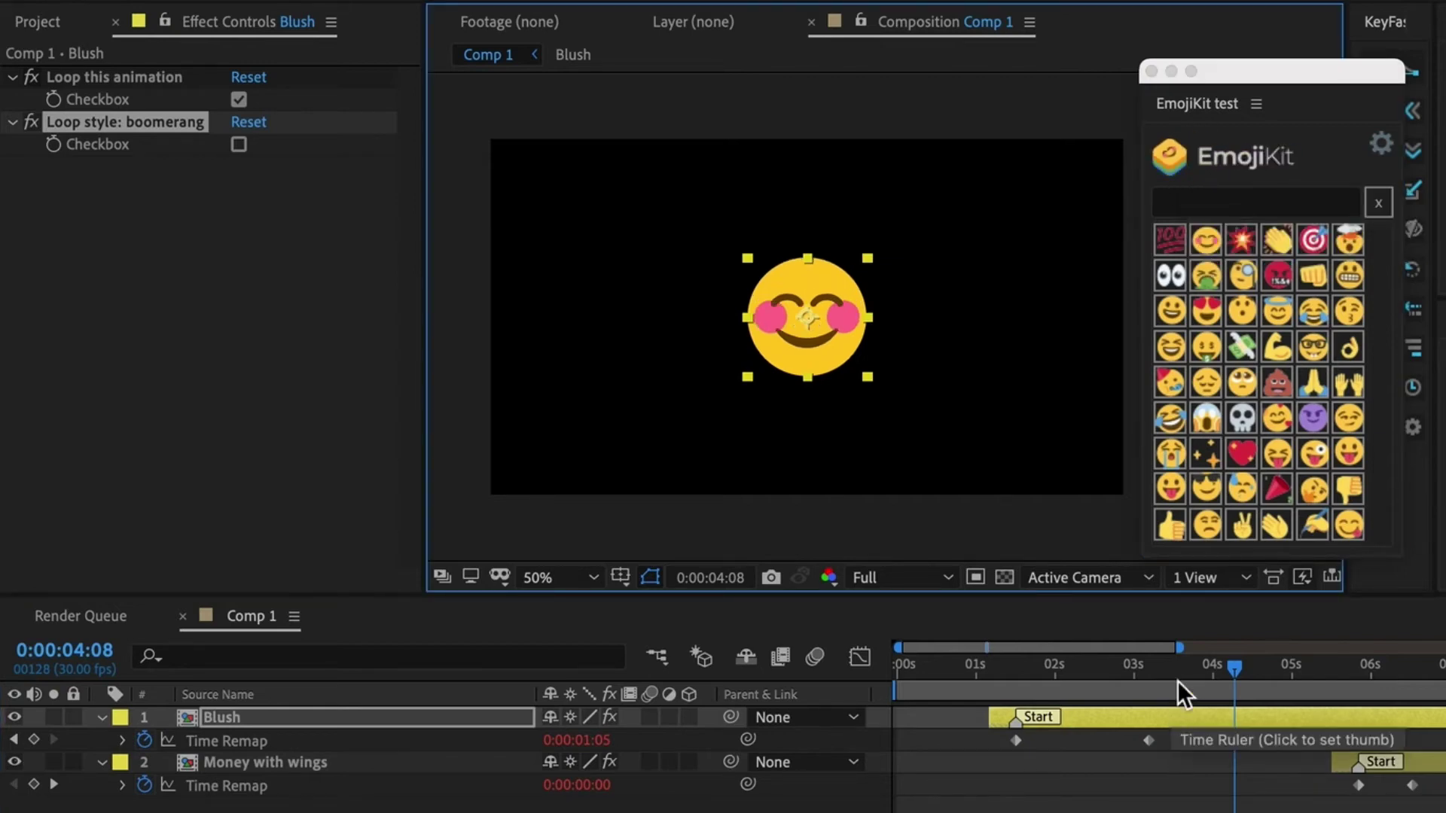
pyautogui.click(1002, 666)
pyautogui.moveTo(1005, 667); pyautogui.dragTo(1152, 712)
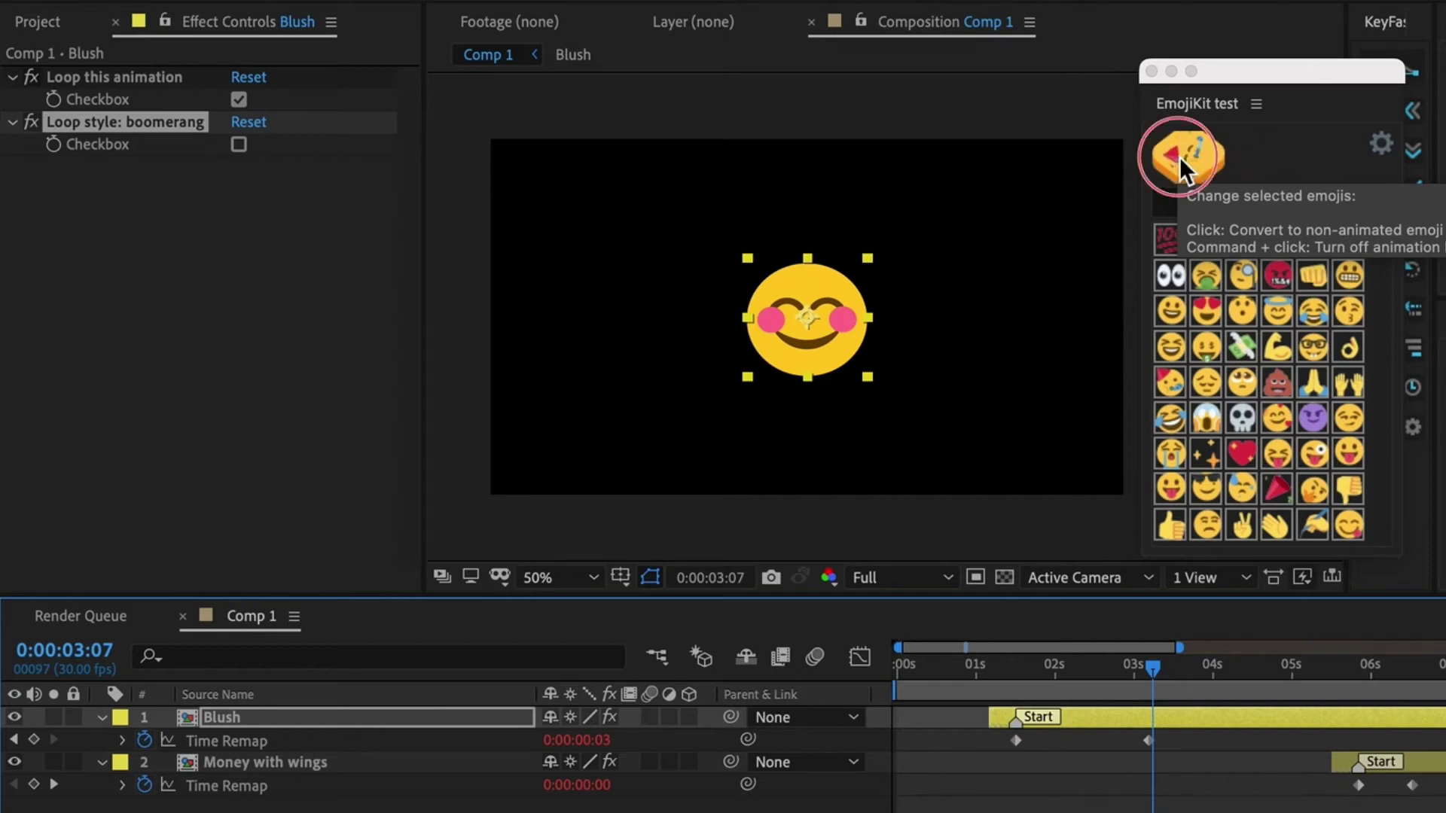
pyautogui.click(1179, 157)
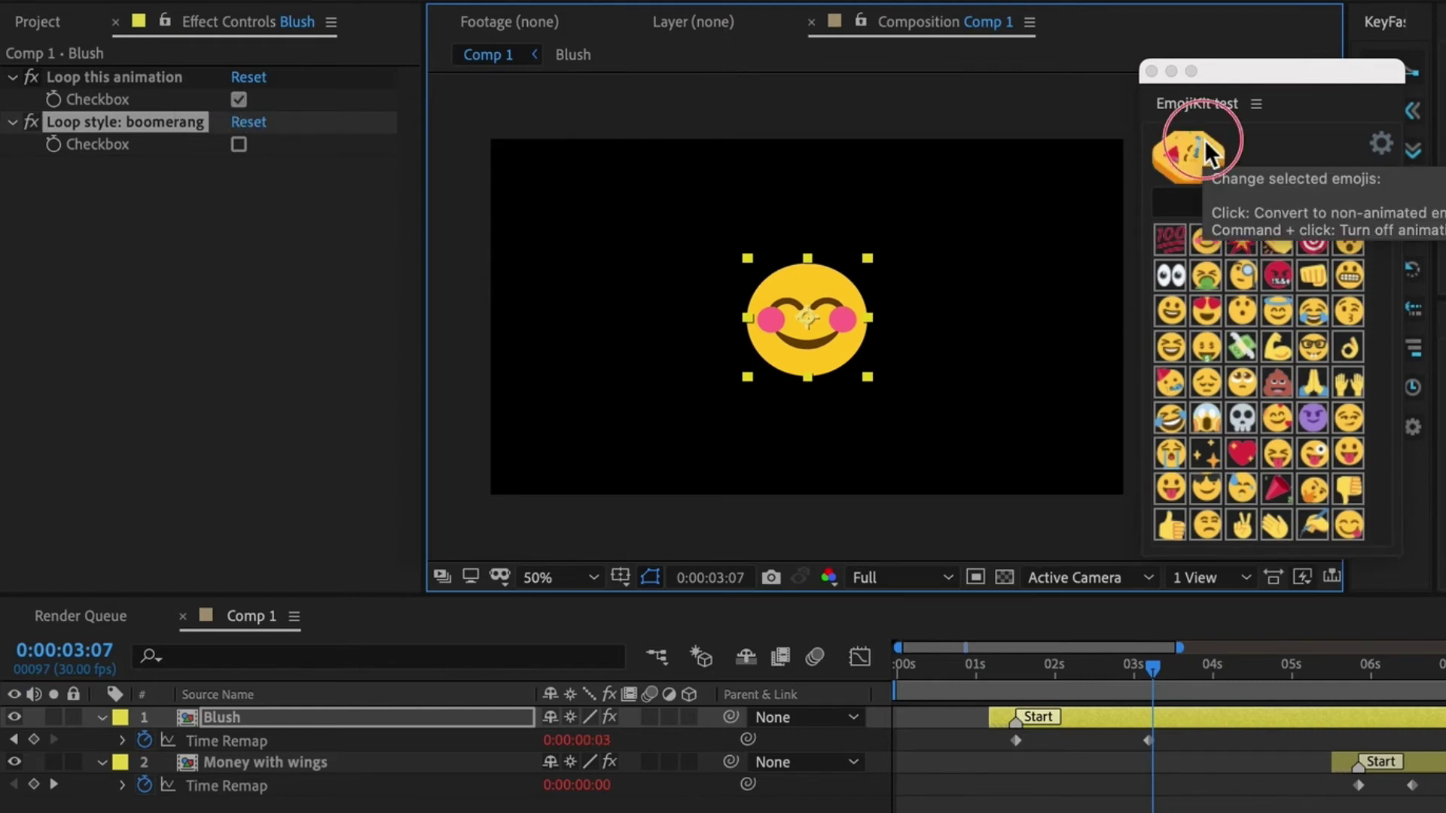
pyautogui.click(1205, 138)
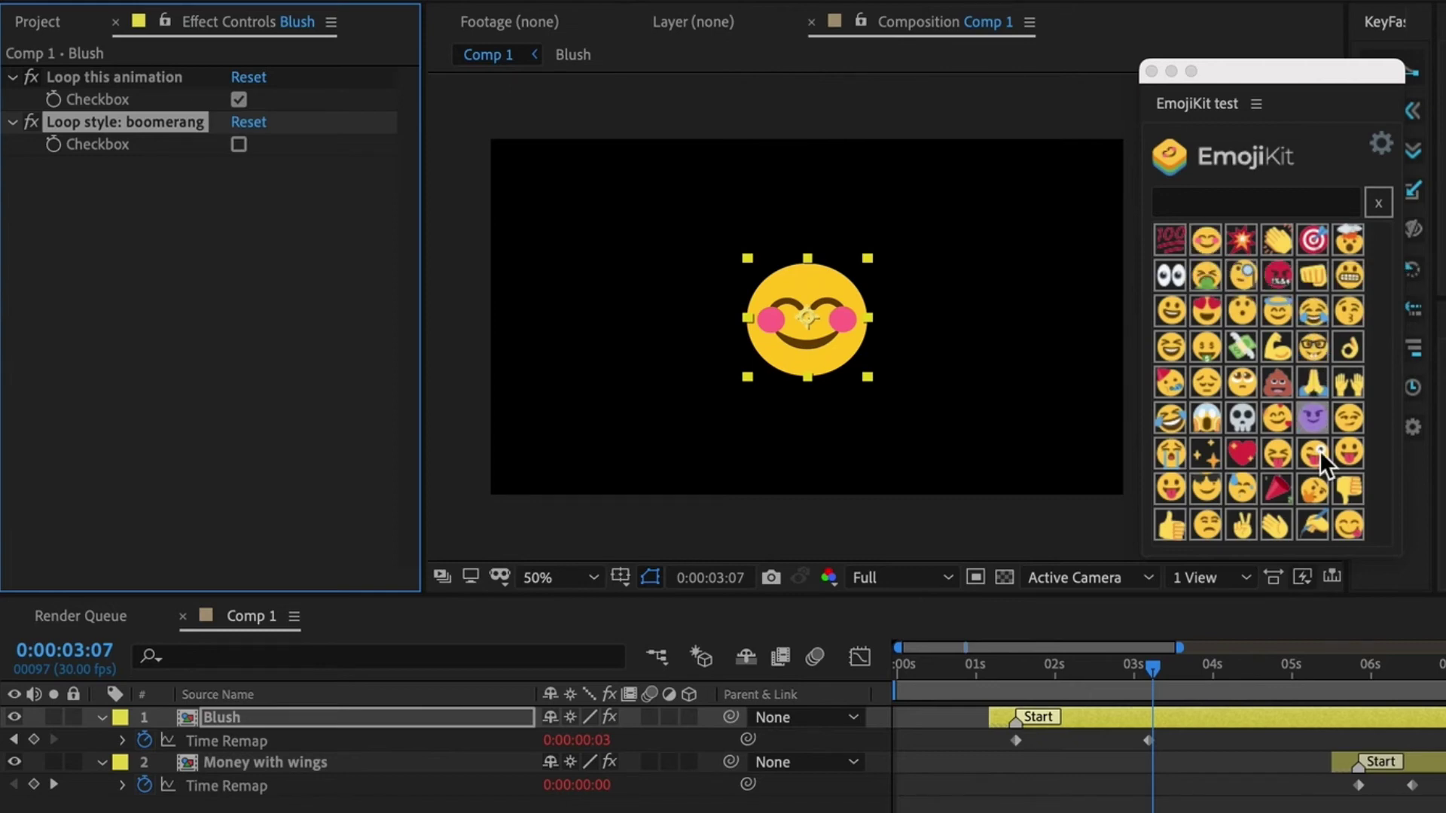
# Add the Tada and Poop emojis, placing Poop on the left and Tada on the right.
pyautogui.click(1279, 482)
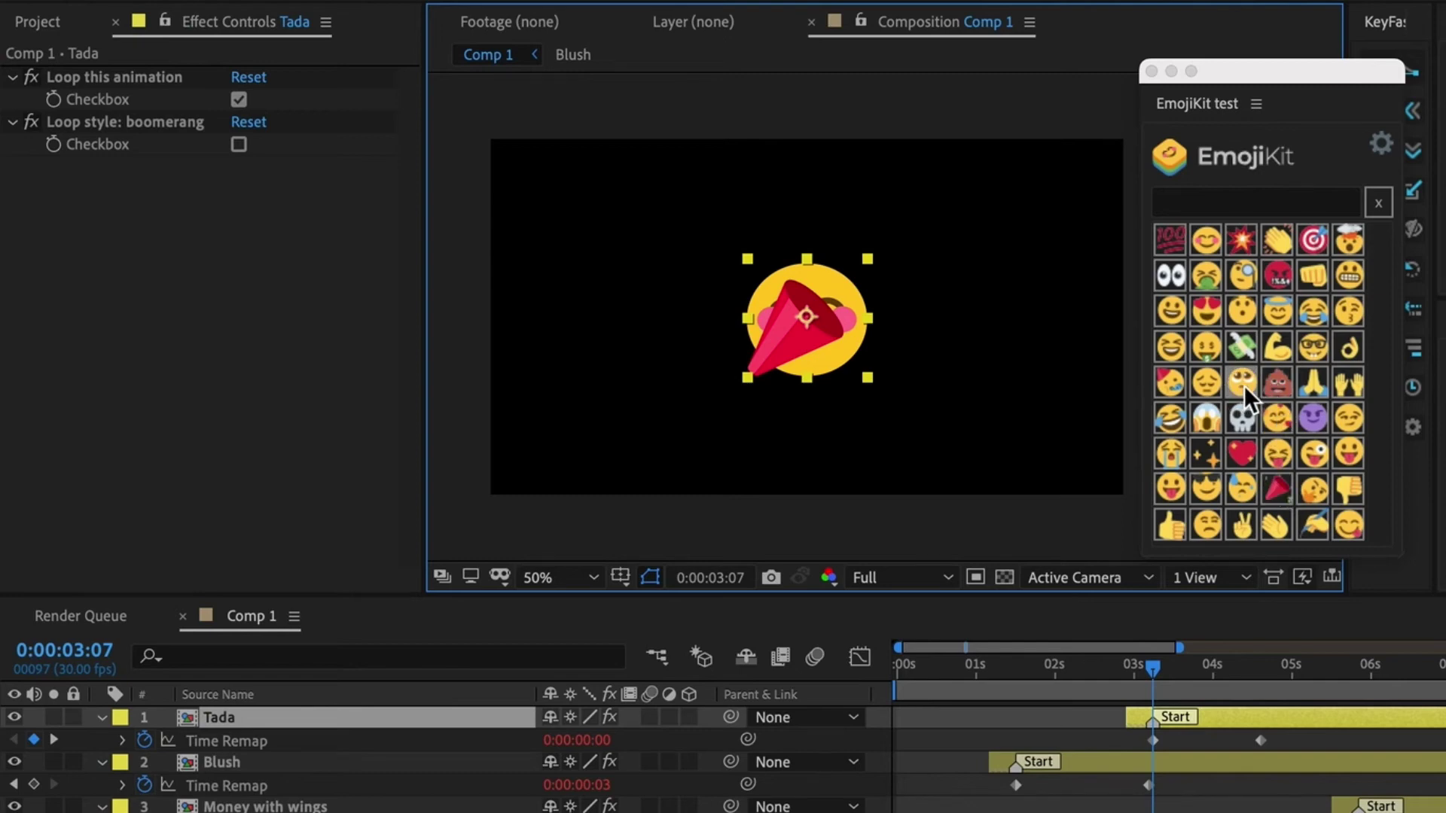
pyautogui.click(1271, 384)
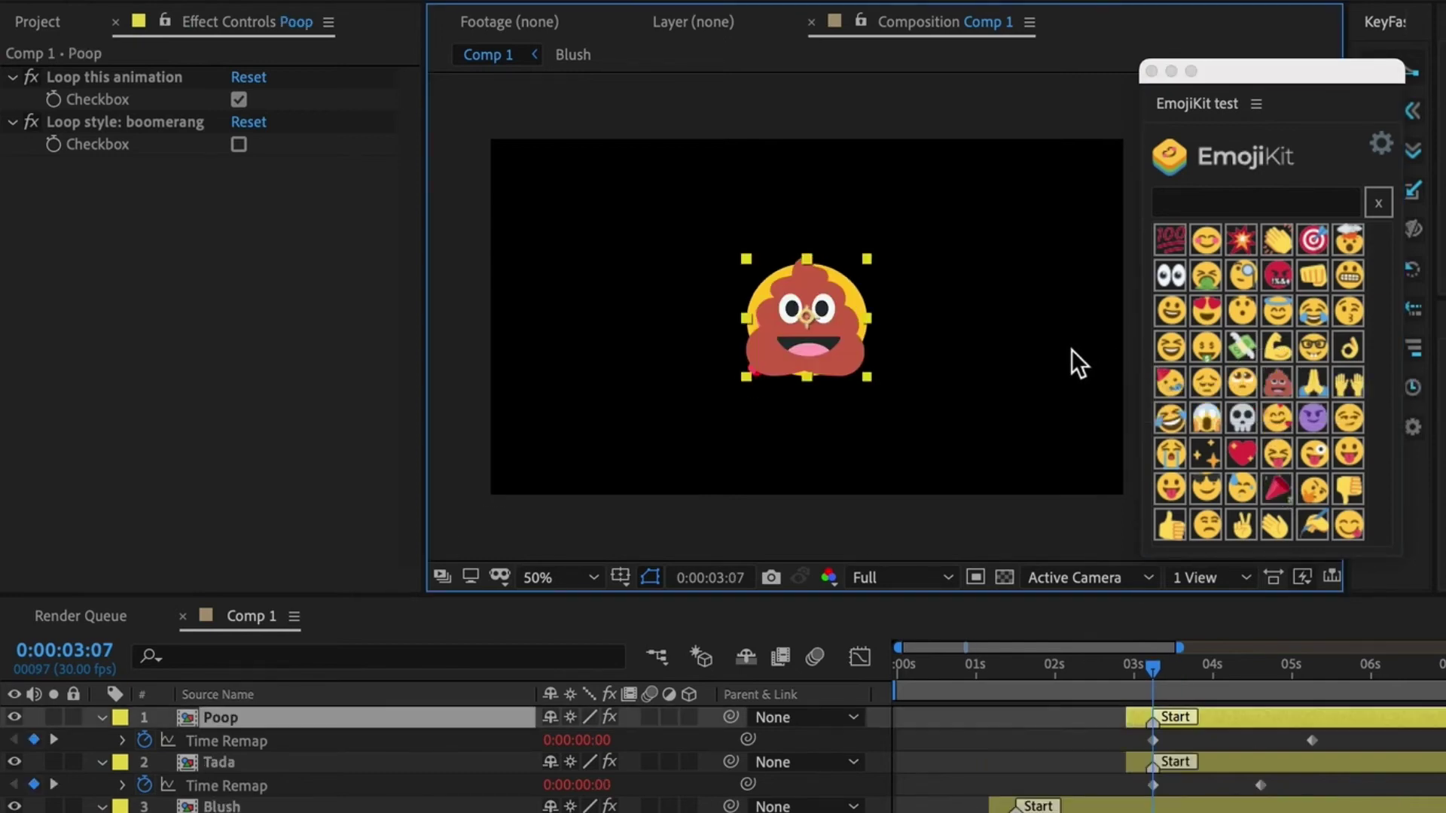
pyautogui.moveTo(832, 324); pyautogui.dragTo(655, 302)
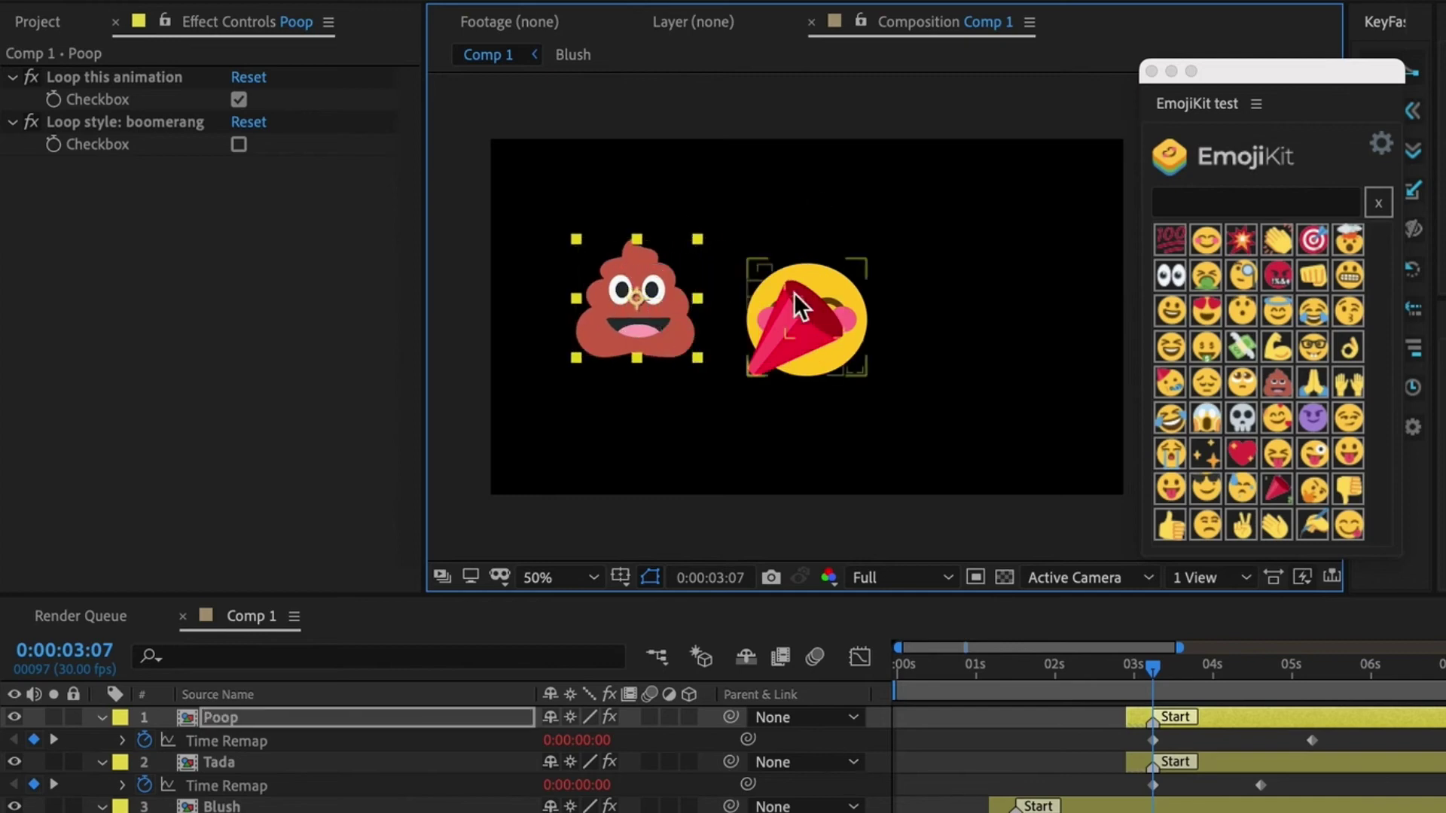
pyautogui.moveTo(788, 309); pyautogui.dragTo(1042, 278)
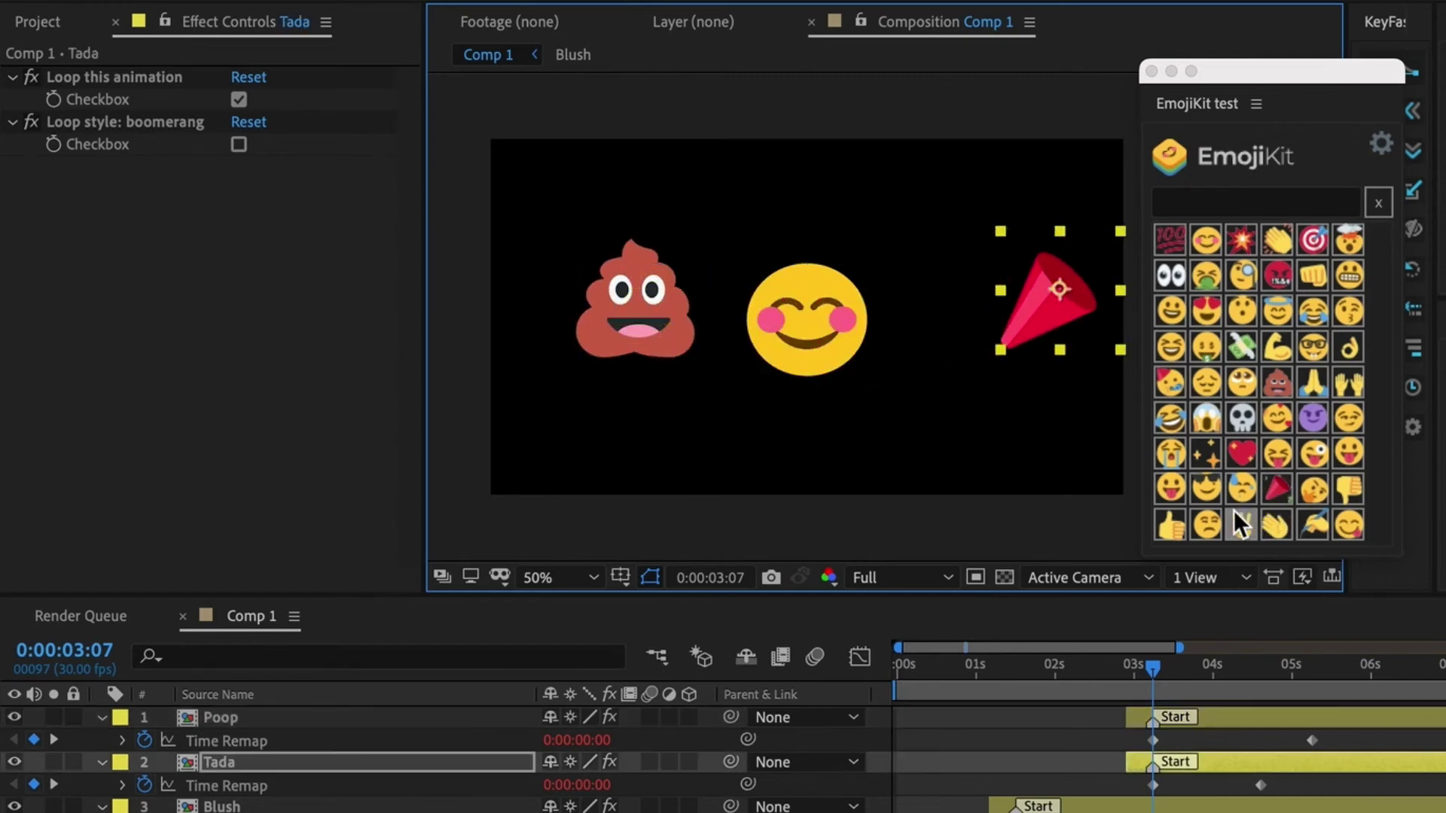
# Add Sunglasses and Unamused emojis, spread them apart, and preview the animation.
pyautogui.click(1212, 491)
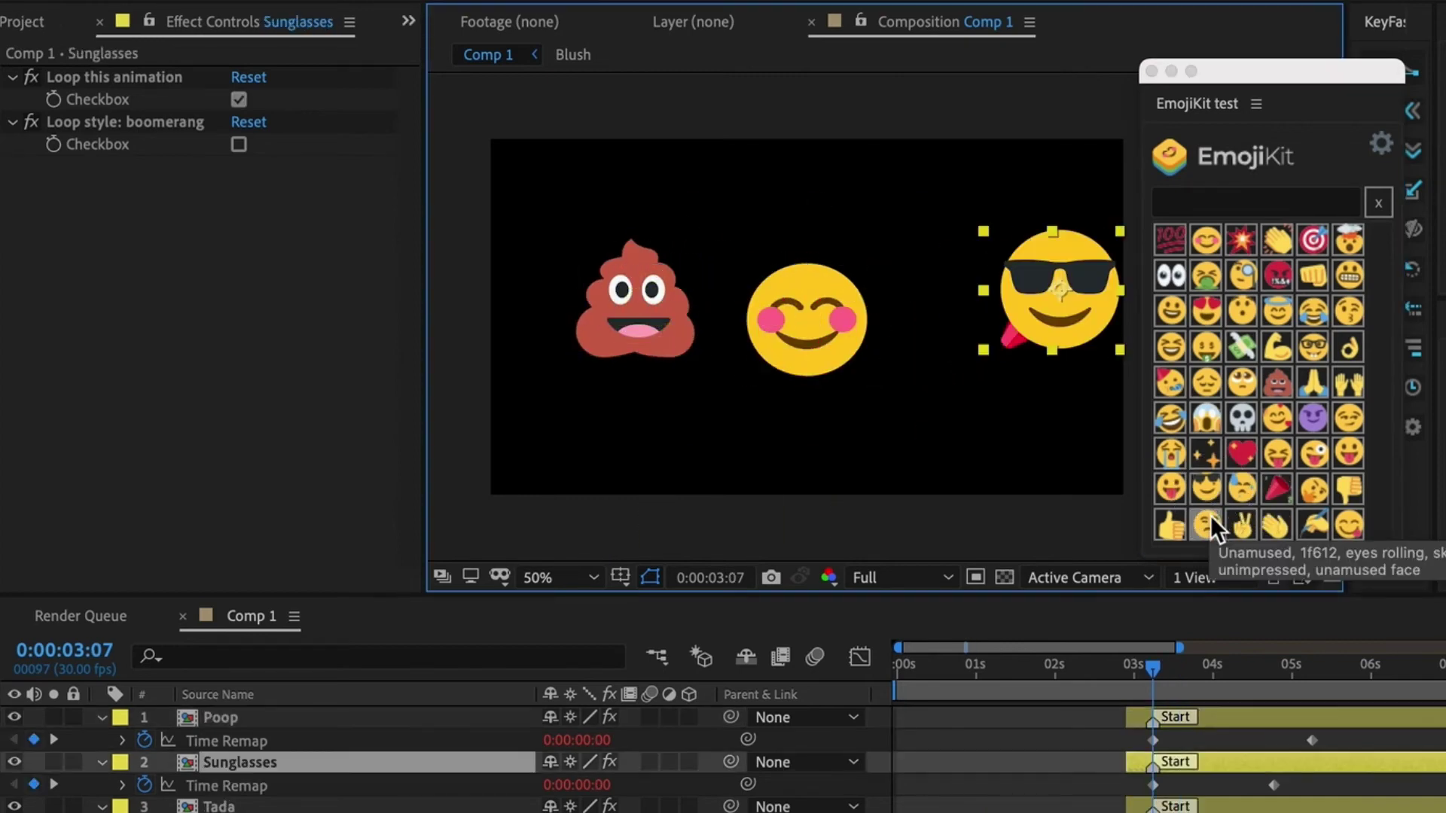
pyautogui.click(1210, 516)
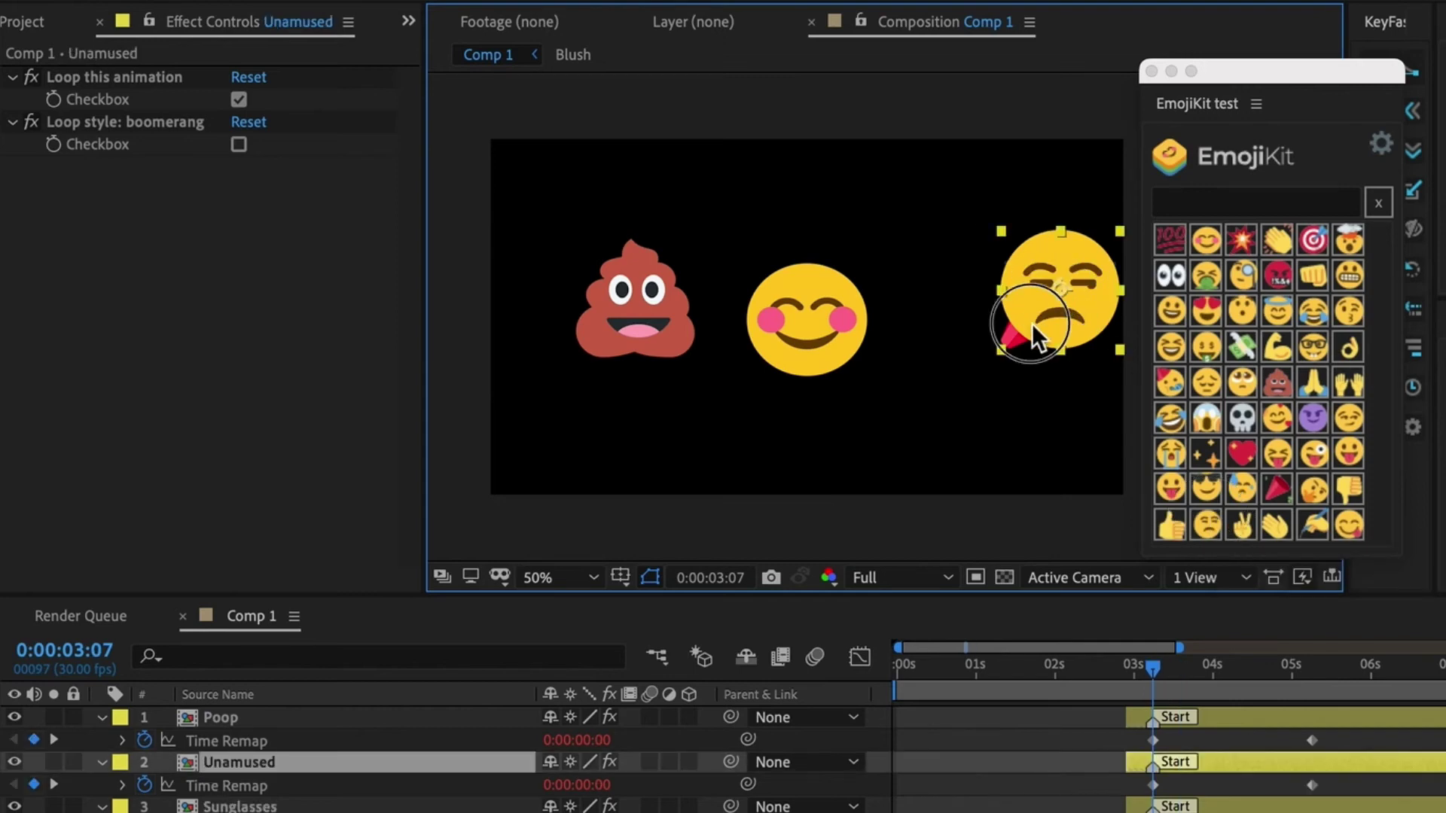
pyautogui.moveTo(1031, 323); pyautogui.dragTo(1043, 436)
pyautogui.click(987, 256)
pyautogui.moveTo(987, 256); pyautogui.dragTo(869, 185)
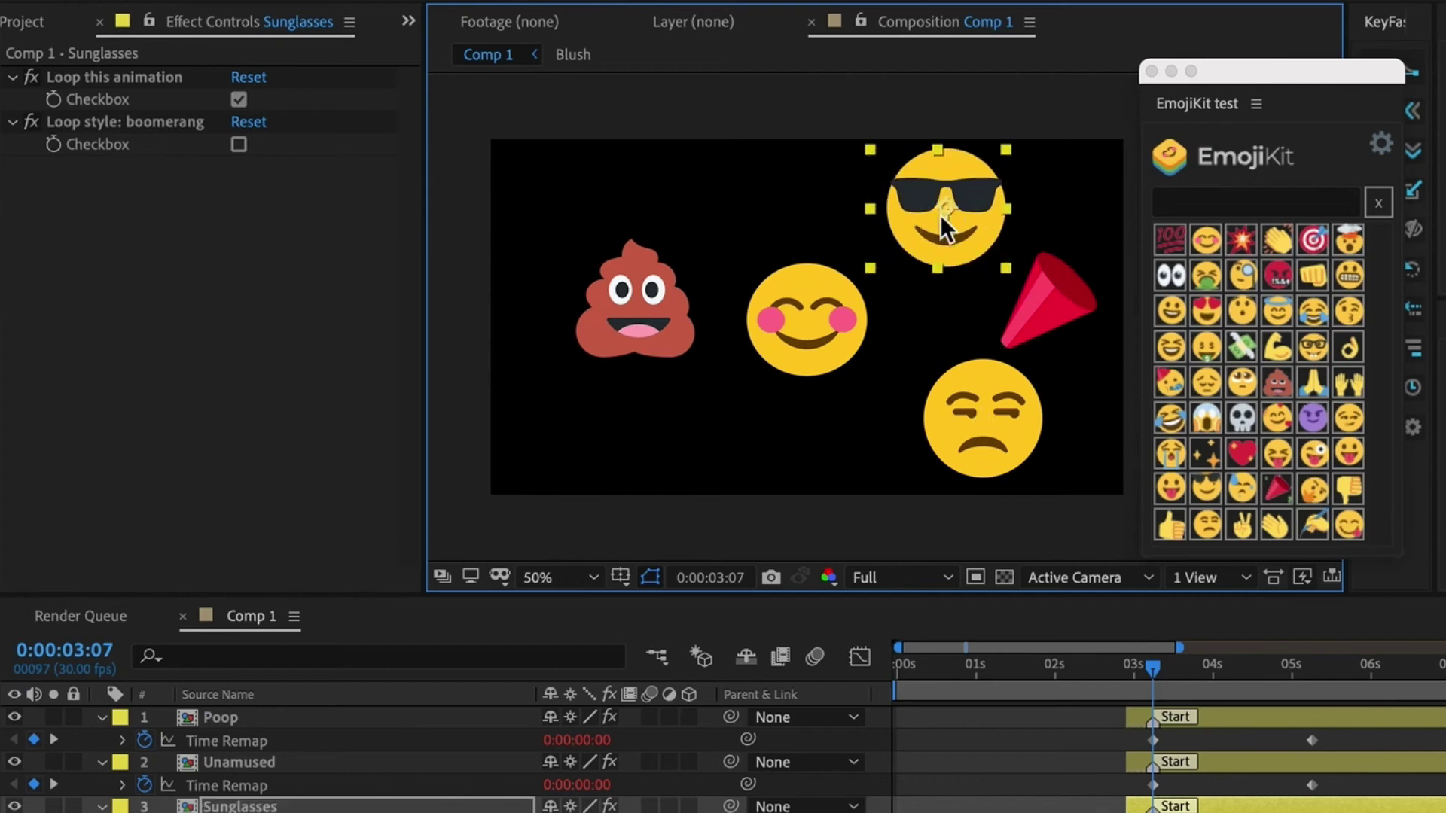
pyautogui.press('space')
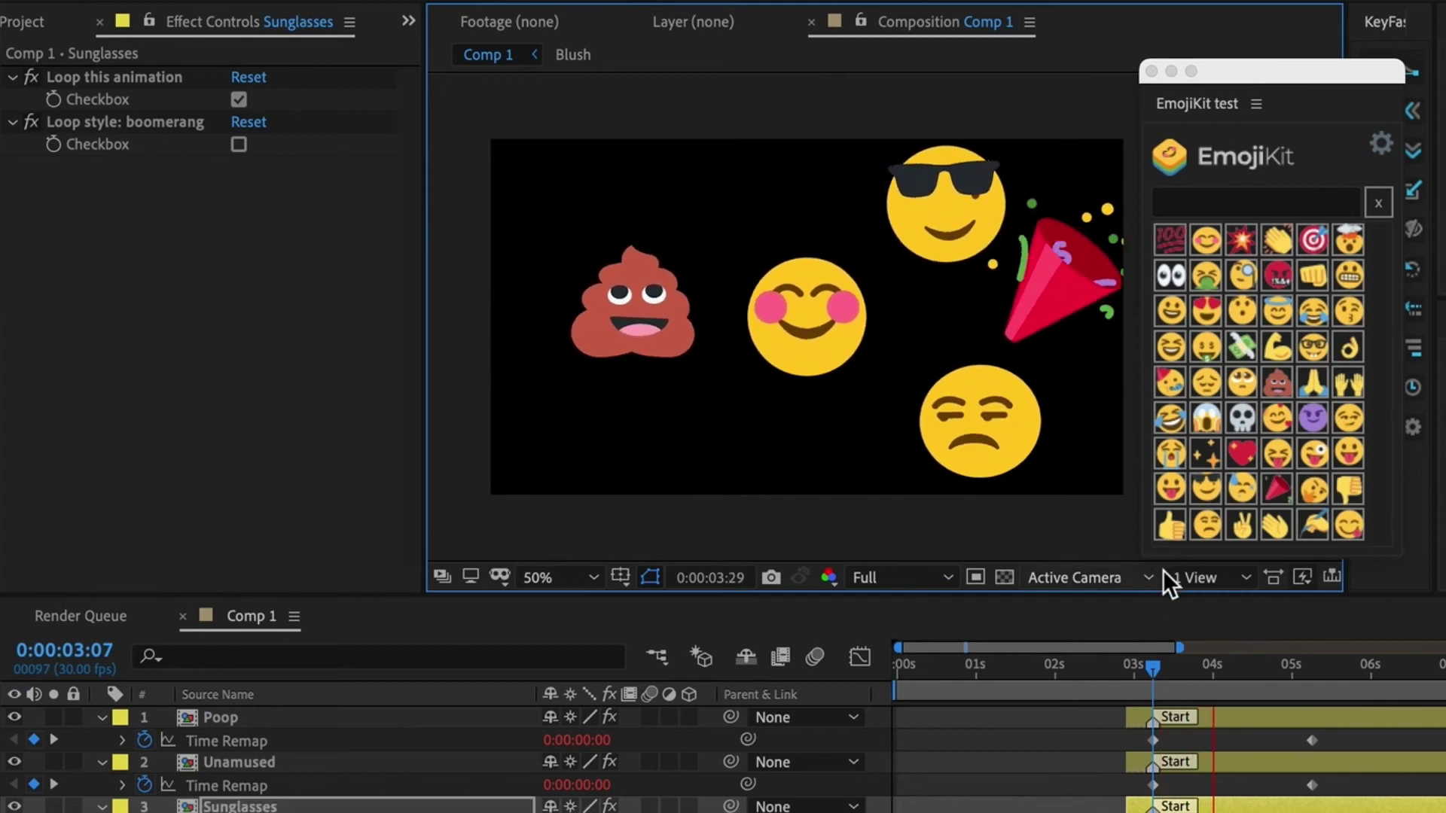
# Delete every emoji layer except Poop and scrub its animation around 3 seconds.
pyautogui.click(1217, 717)
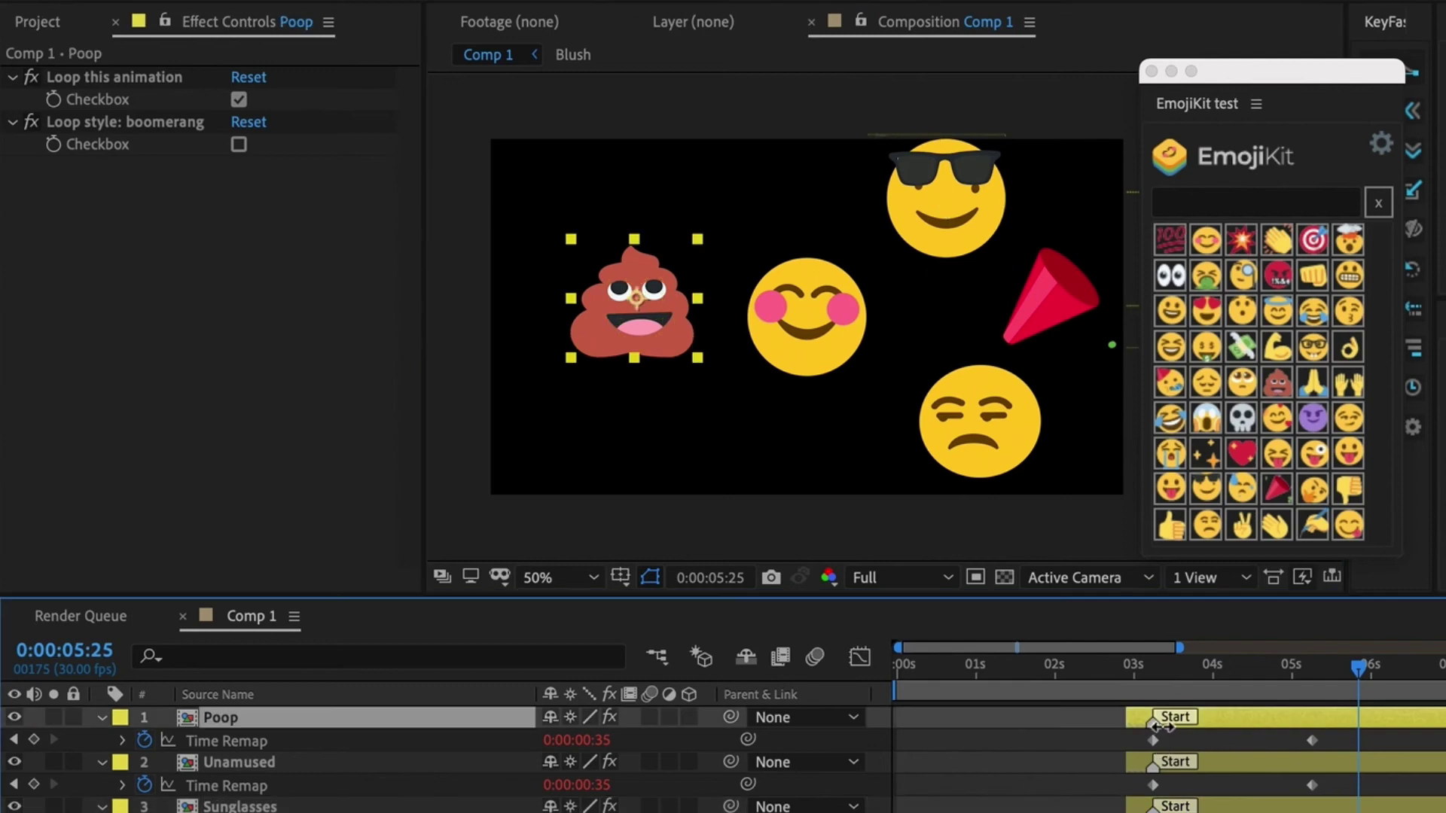
pyautogui.click(1203, 762)
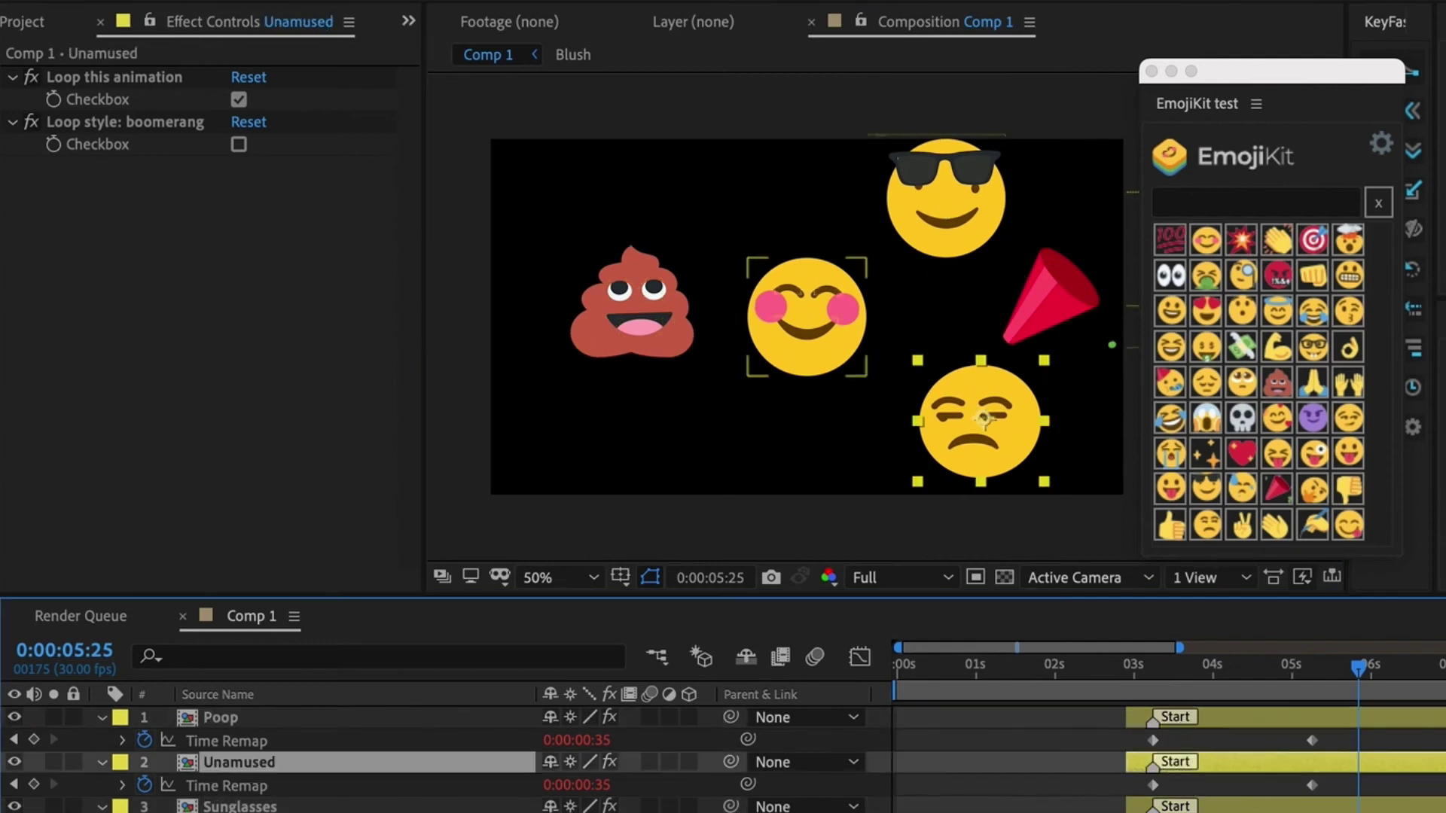
pyautogui.press('Delete')
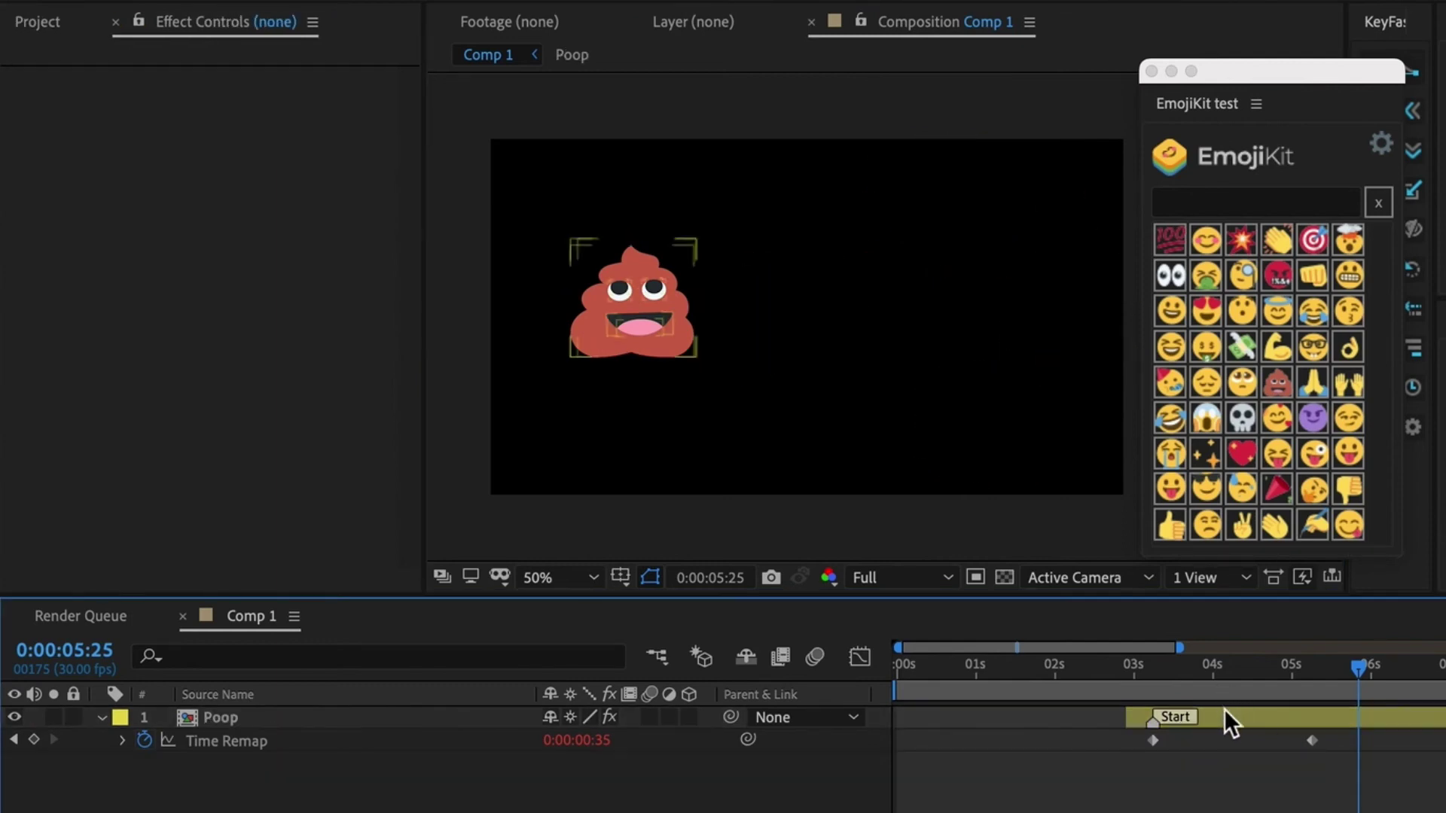
pyautogui.click(1223, 714)
pyautogui.click(1185, 665)
pyautogui.moveTo(1160, 675); pyautogui.dragTo(1052, 718)
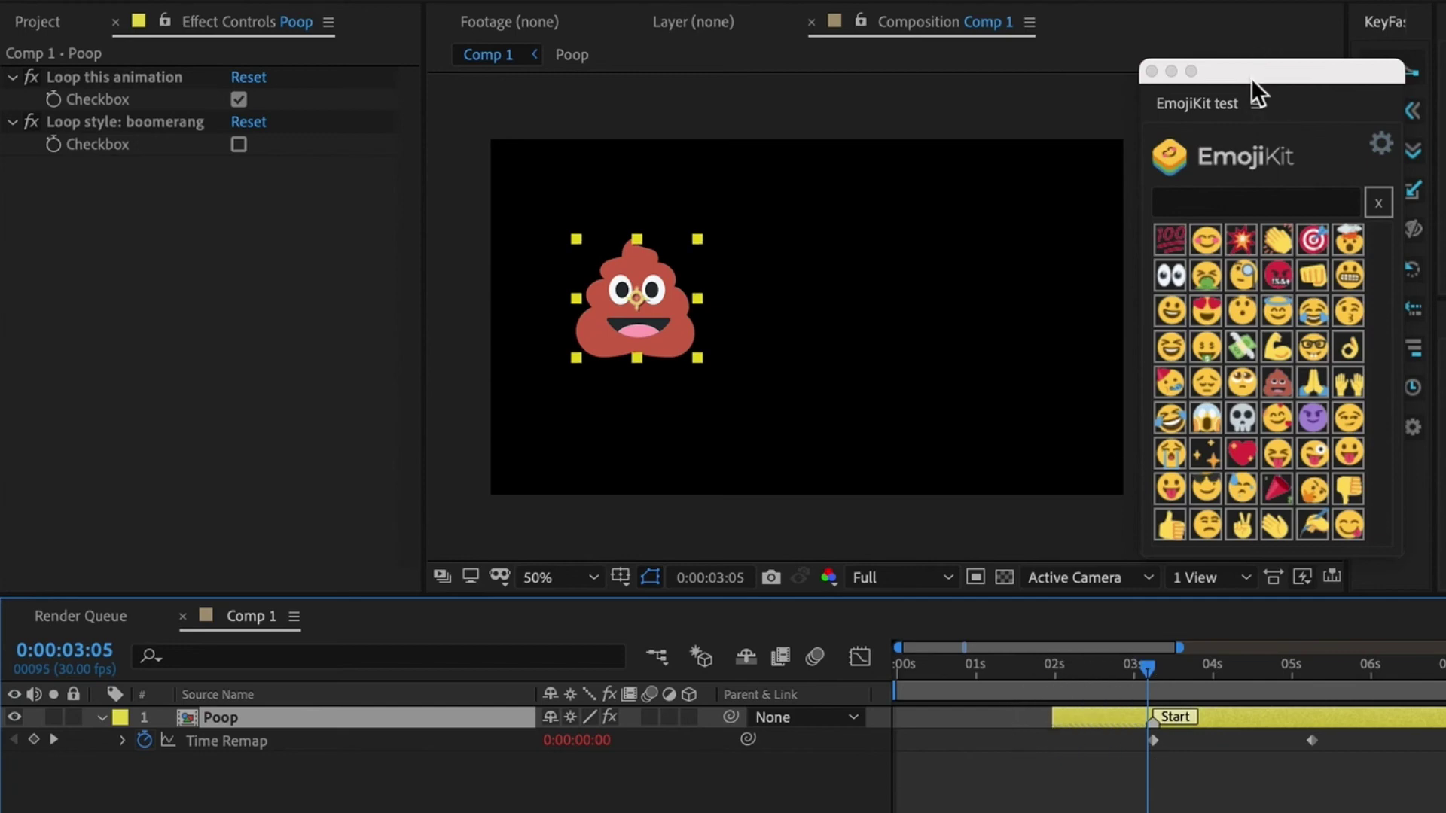
# Move the EmojiKit window aside and preview the Poop entrance from 0:00:02:21.
pyautogui.moveTo(1250, 78); pyautogui.dragTo(354, 171)
pyautogui.click(1112, 669)
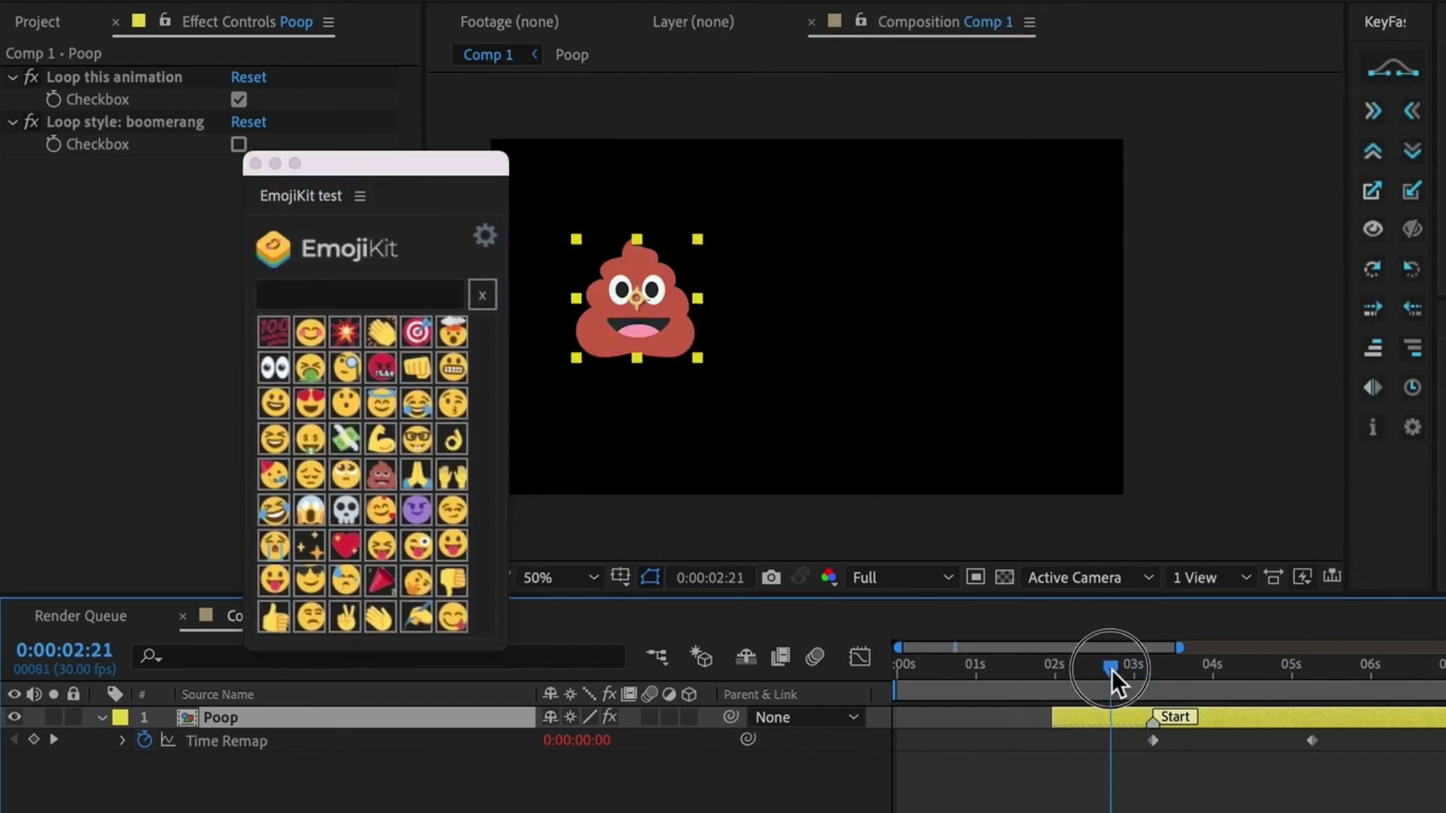
pyautogui.click(1381, 182)
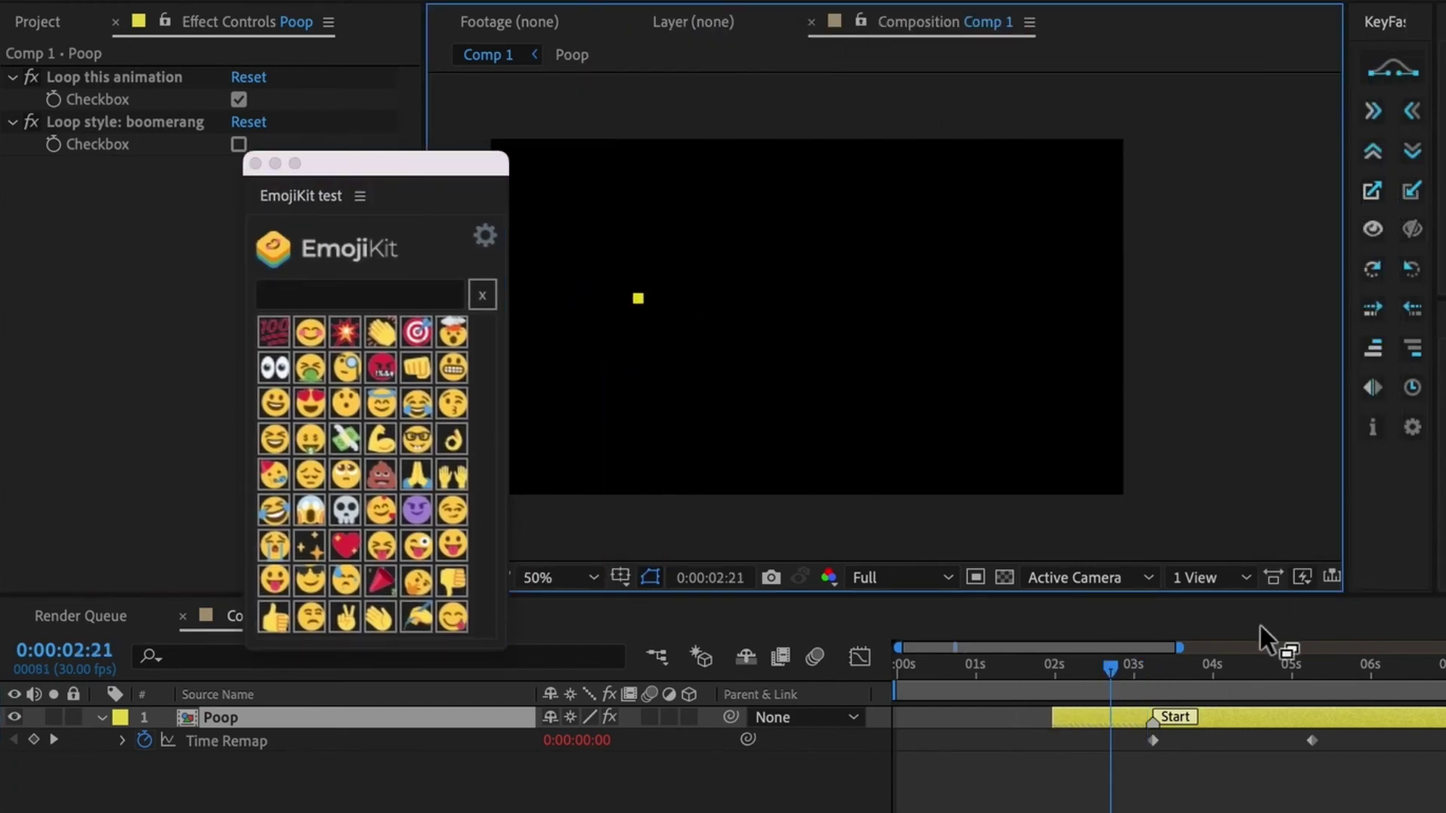
pyautogui.press('space')
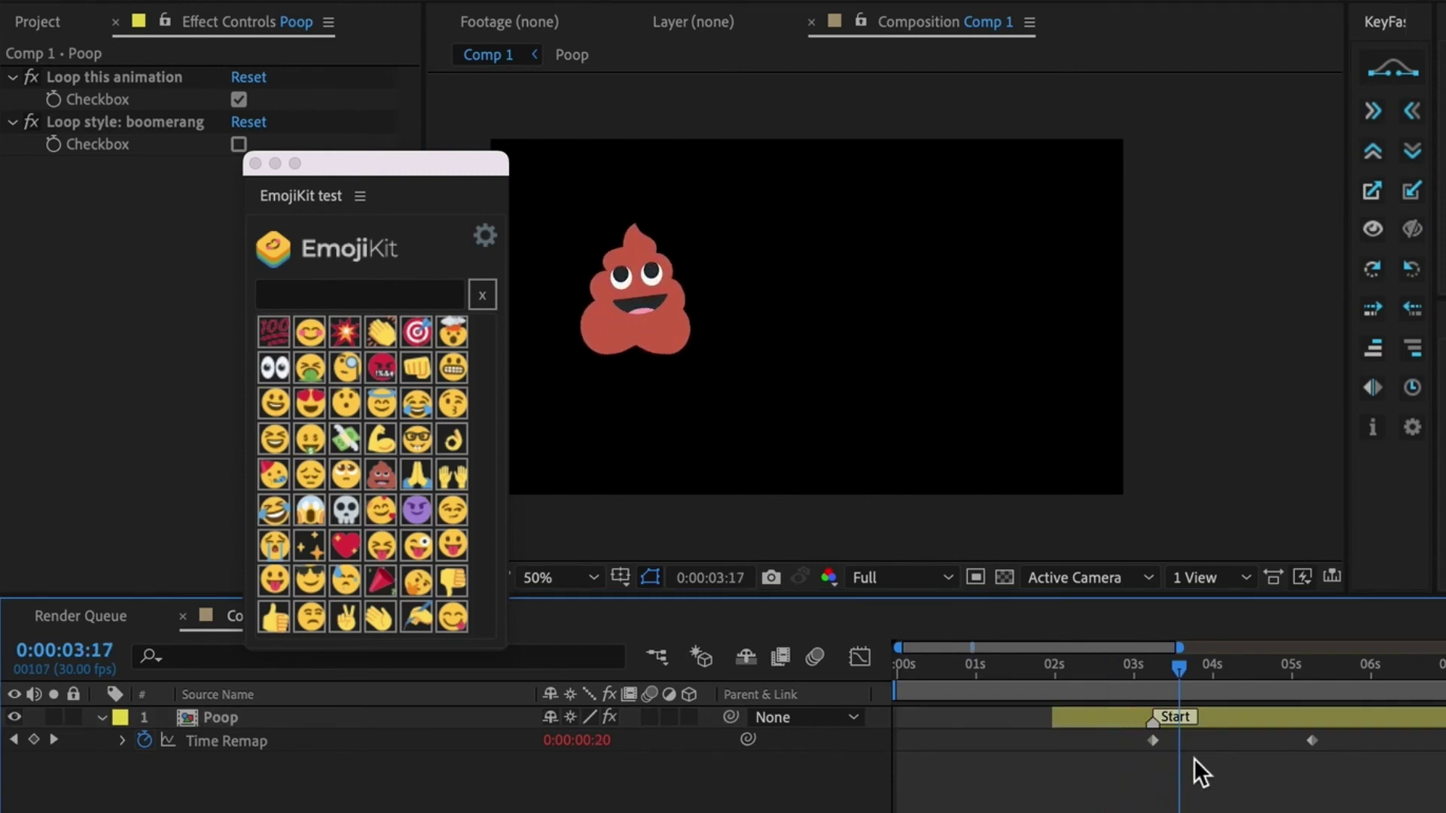
pyautogui.click(1209, 723)
pyautogui.click(1372, 113)
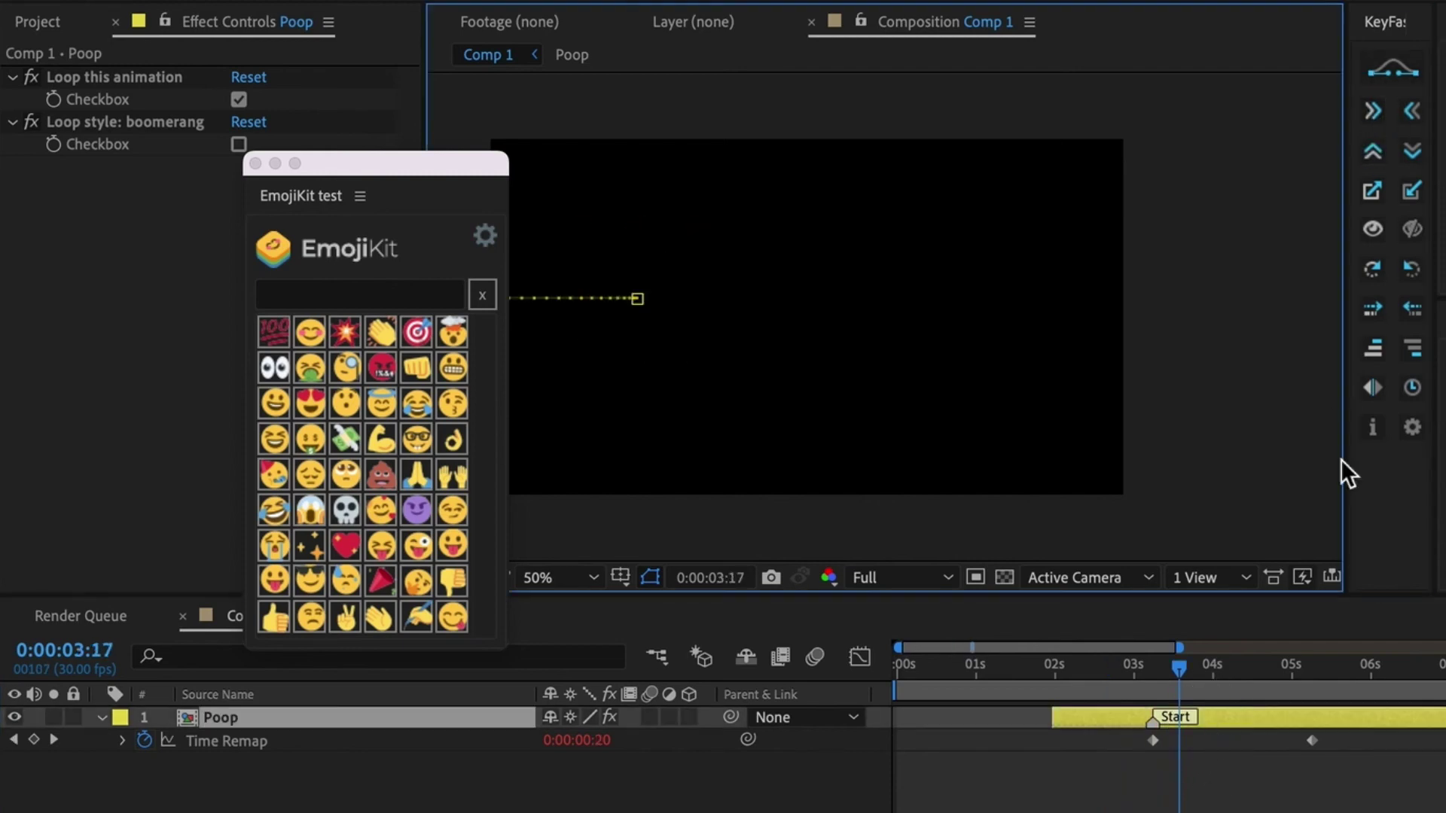
pyautogui.press('space')
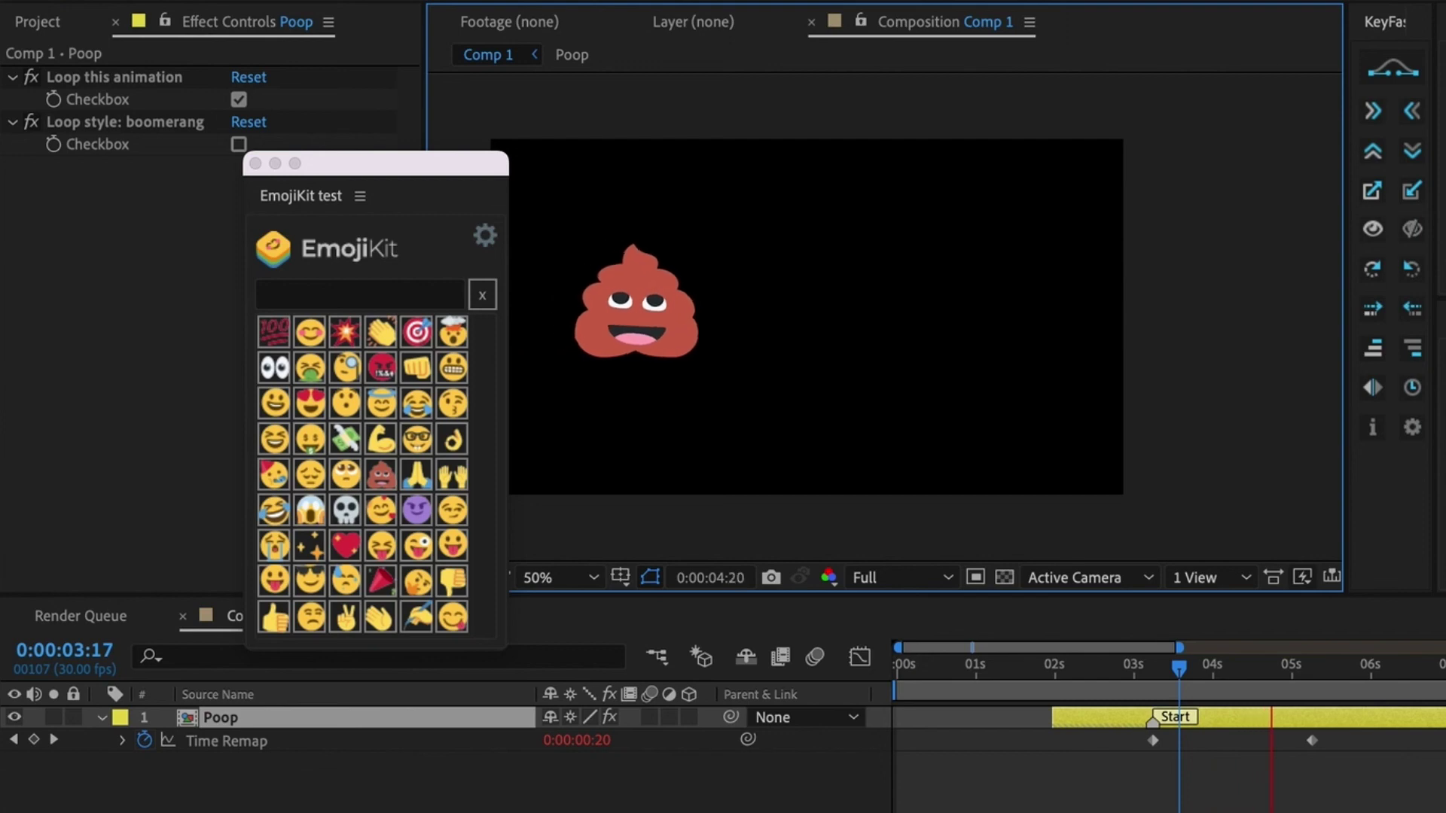
# Drag the Poop layer's Start marker to about 5 seconds and preview the delayed animation.
pyautogui.moveTo(442, 167); pyautogui.dragTo(311, 183)
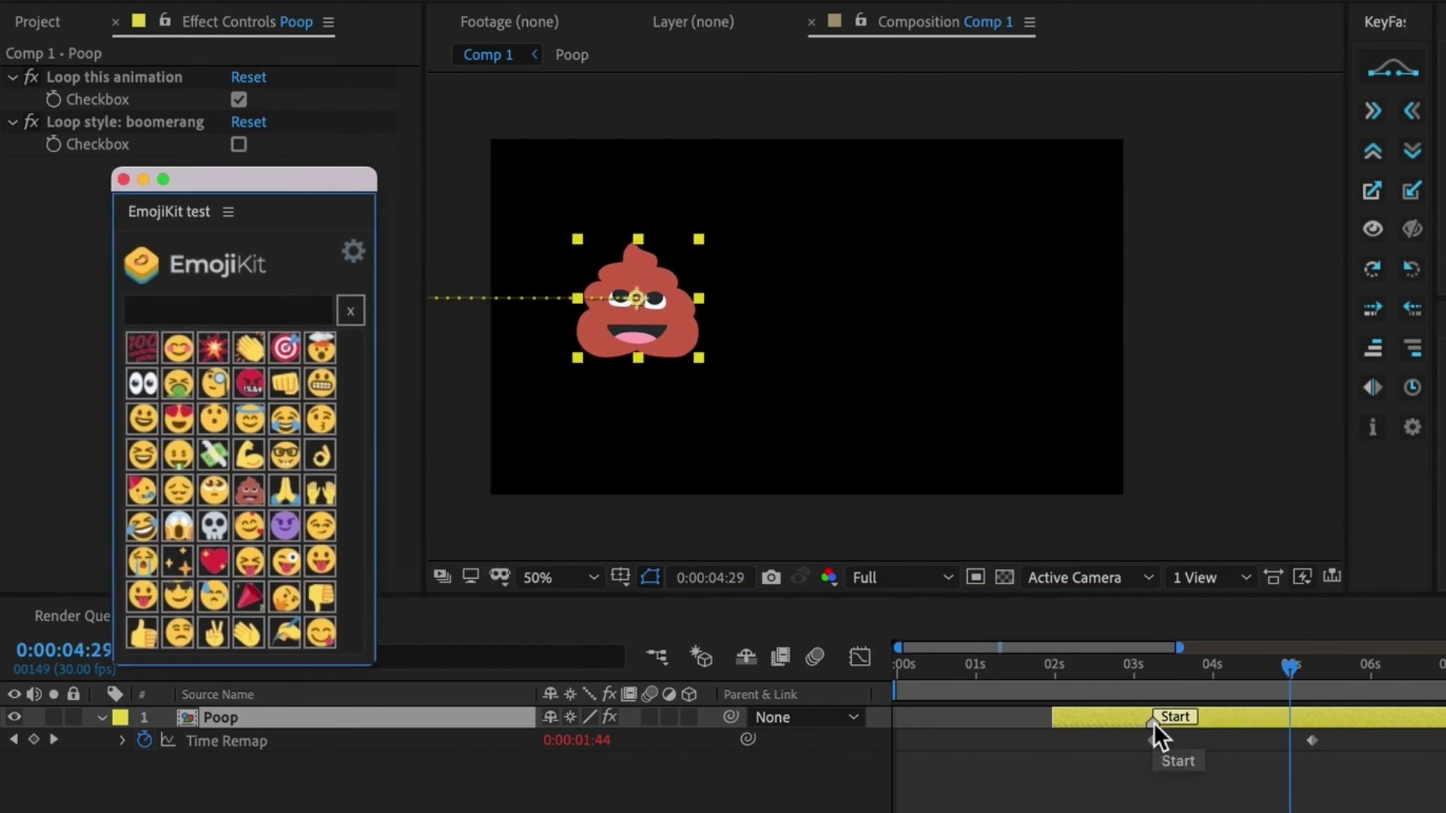
pyautogui.moveTo(1154, 723); pyautogui.dragTo(1166, 724)
pyautogui.moveTo(1299, 721); pyautogui.dragTo(1292, 724)
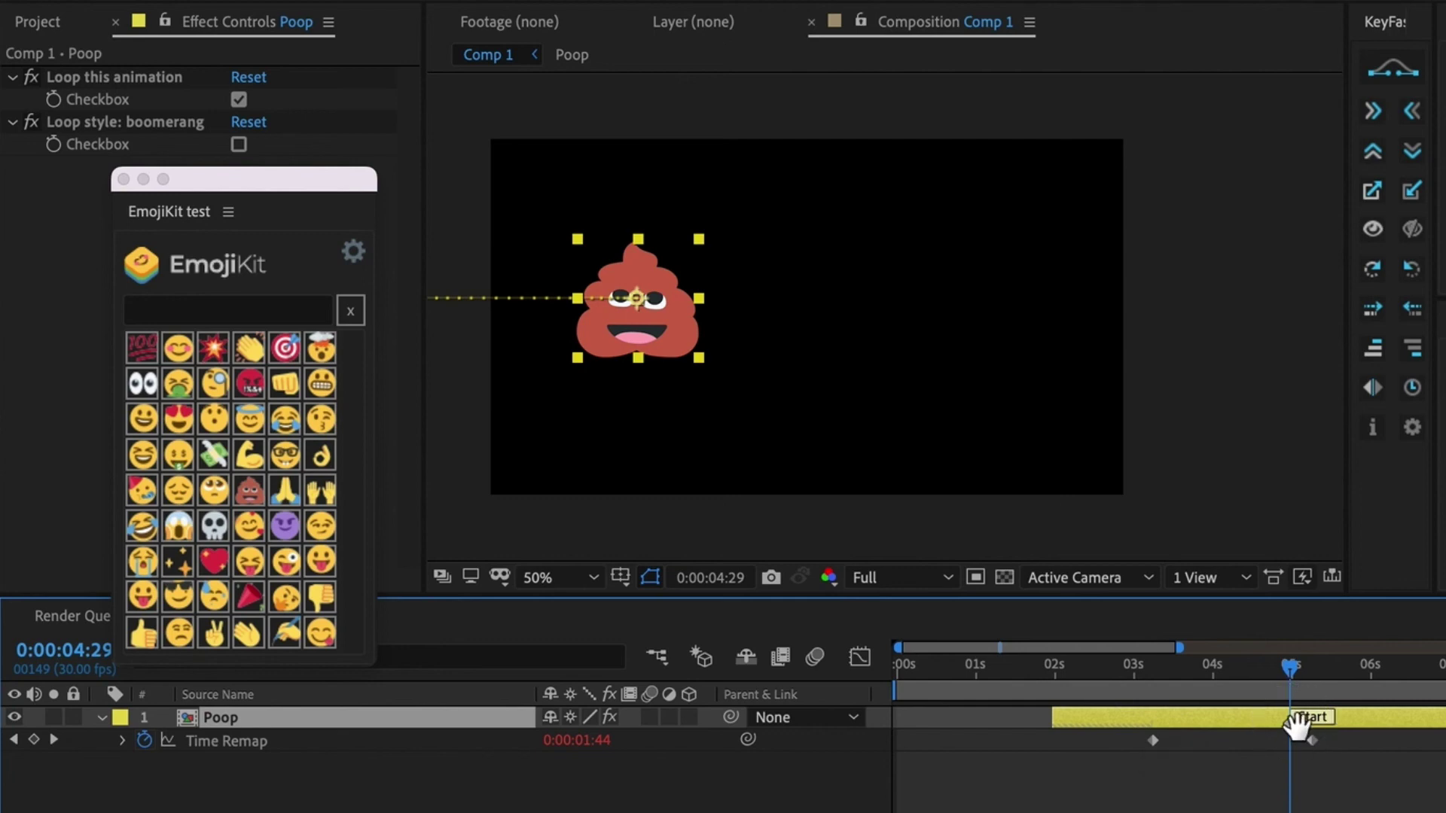
pyautogui.press('space')
pyautogui.moveTo(1272, 666); pyautogui.dragTo(1303, 712)
pyautogui.click(1303, 714)
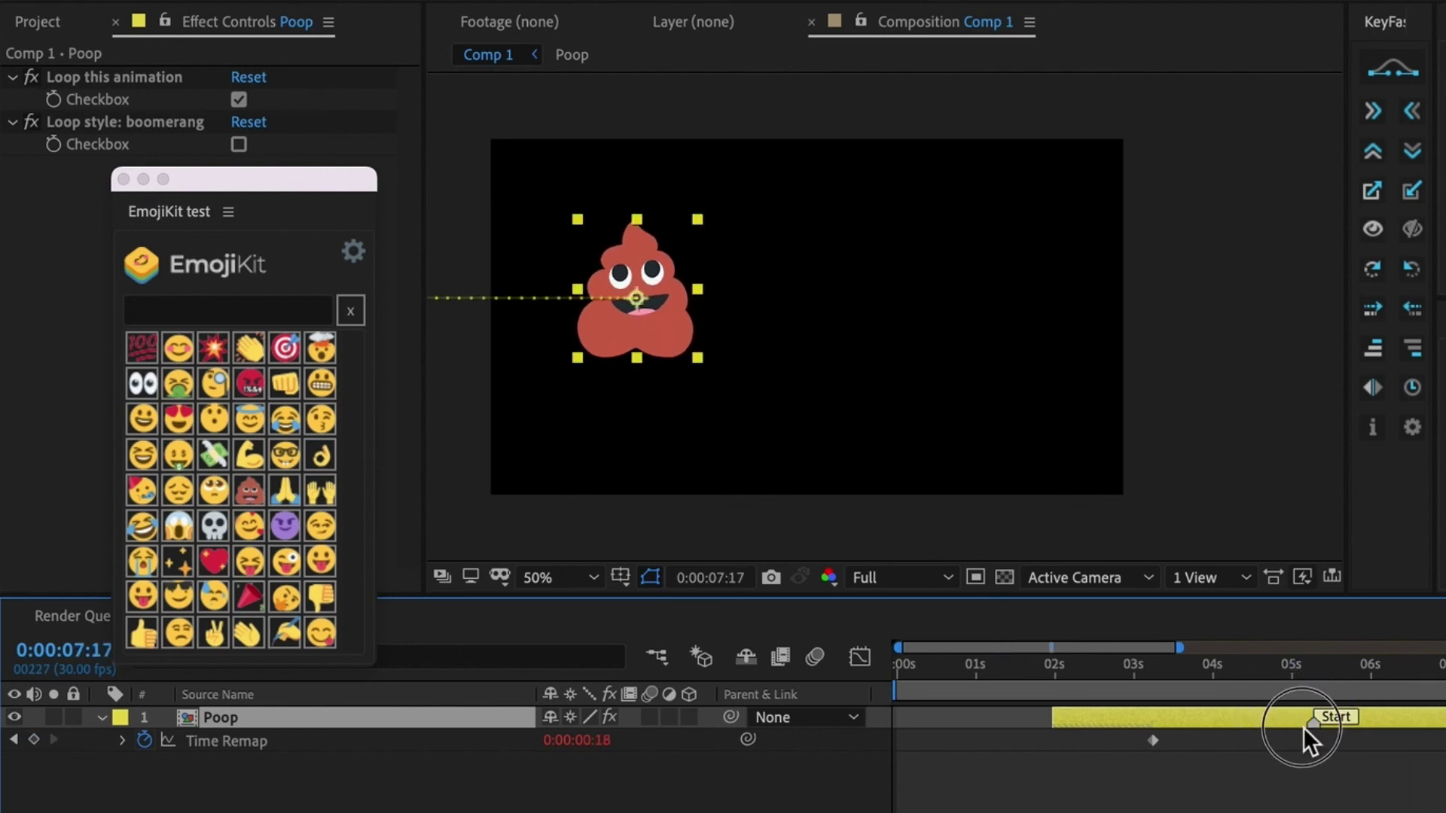
# At 0:00:03:28, add the Smiling face with 3 hearts emoji and move the Stuck out tongue winking eye emoji right.
pyautogui.click(1208, 678)
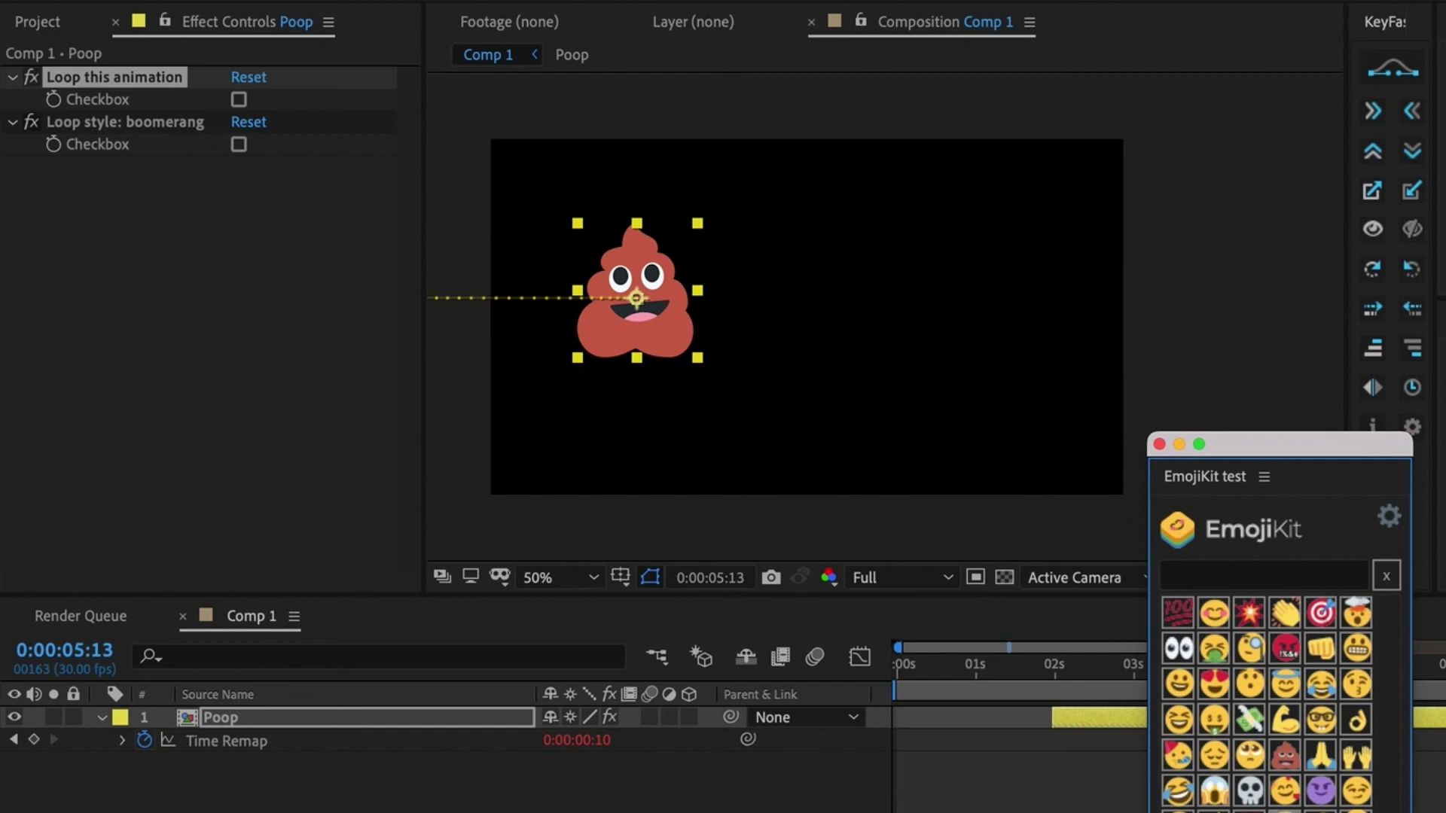
pyautogui.click(1286, 790)
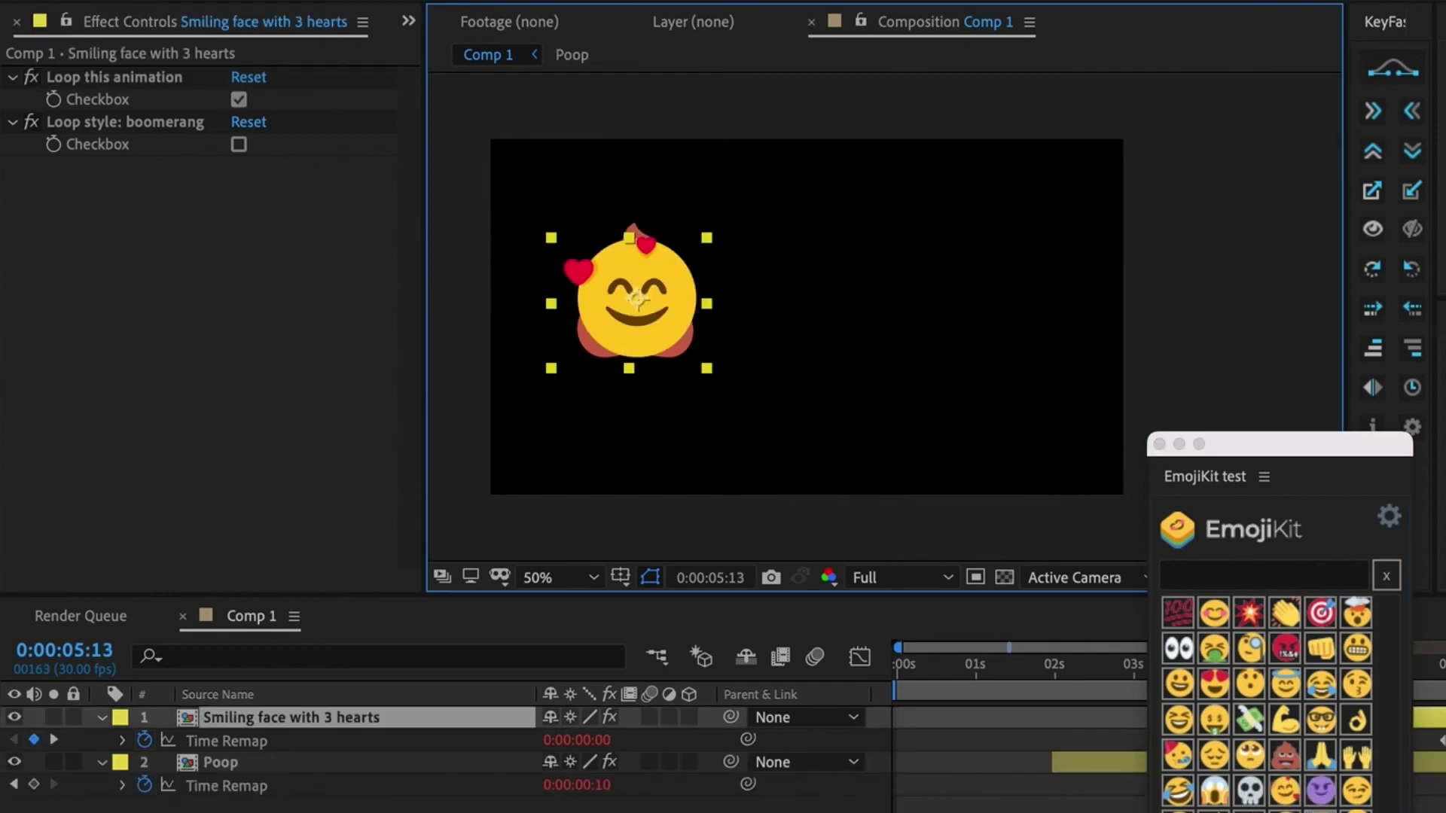
pyautogui.moveTo(640, 318); pyautogui.dragTo(797, 223)
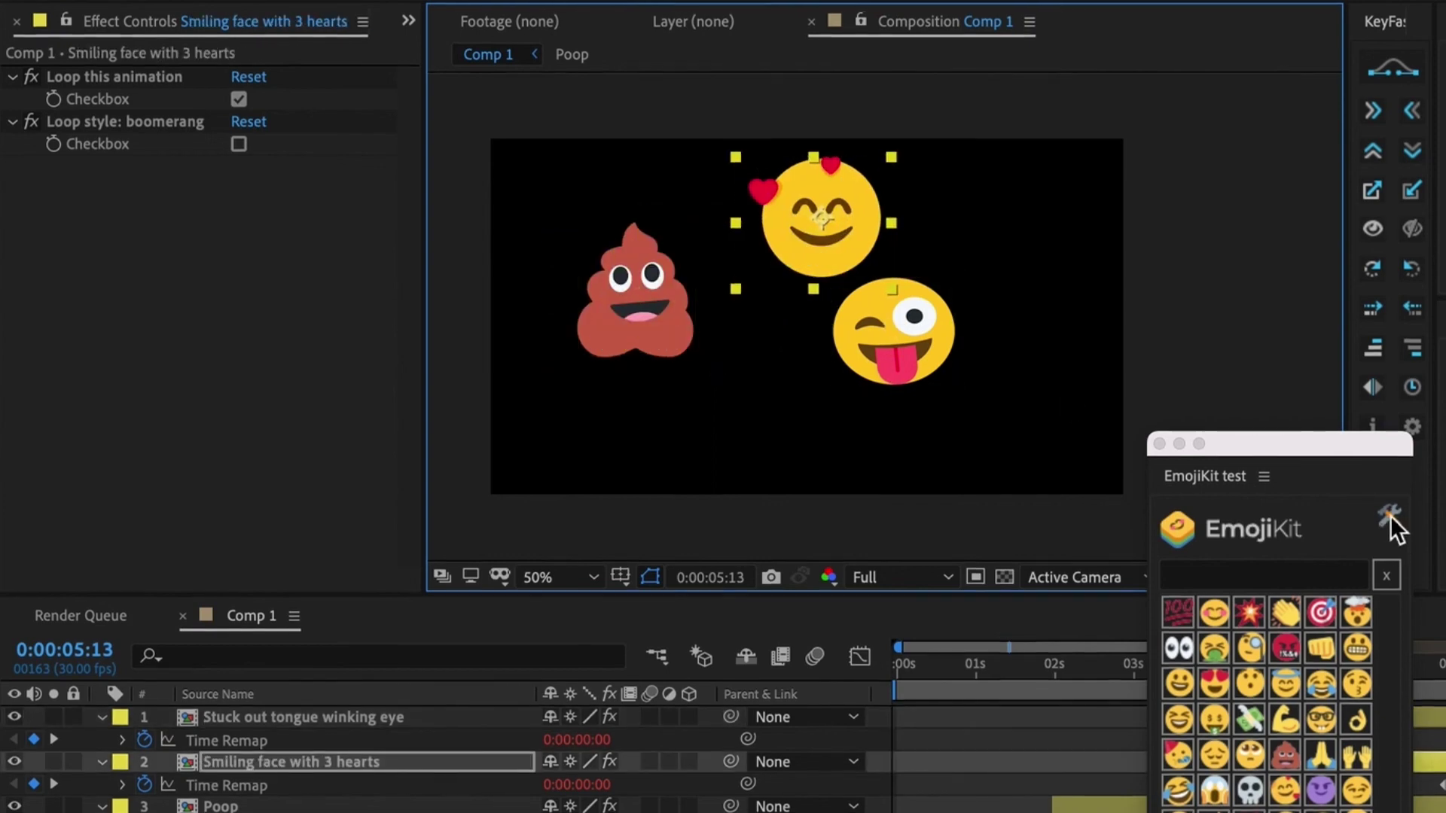
pyautogui.click(1390, 515)
pyautogui.moveTo(1084, 312); pyautogui.dragTo(993, 441)
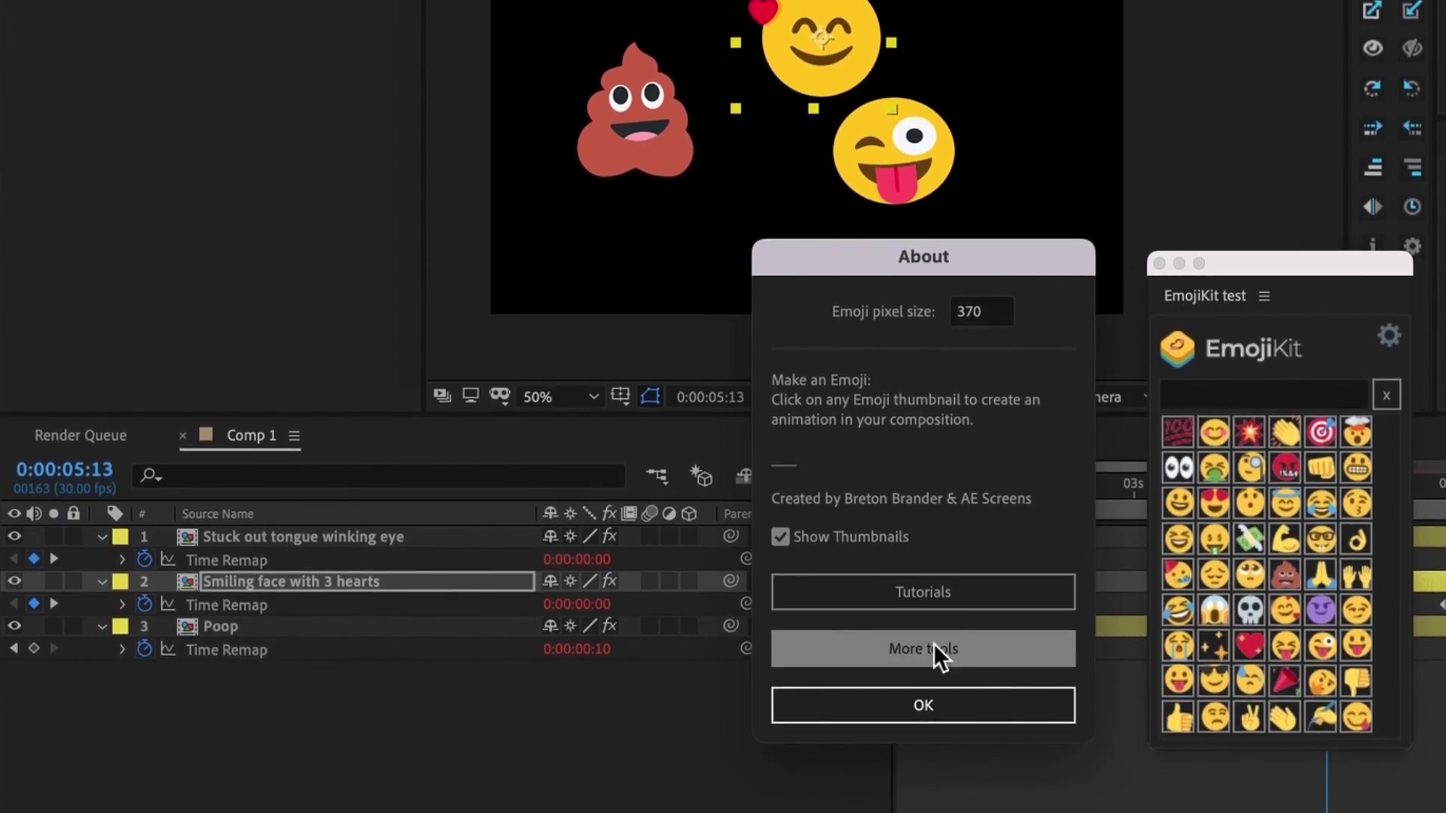
pyautogui.click(923, 705)
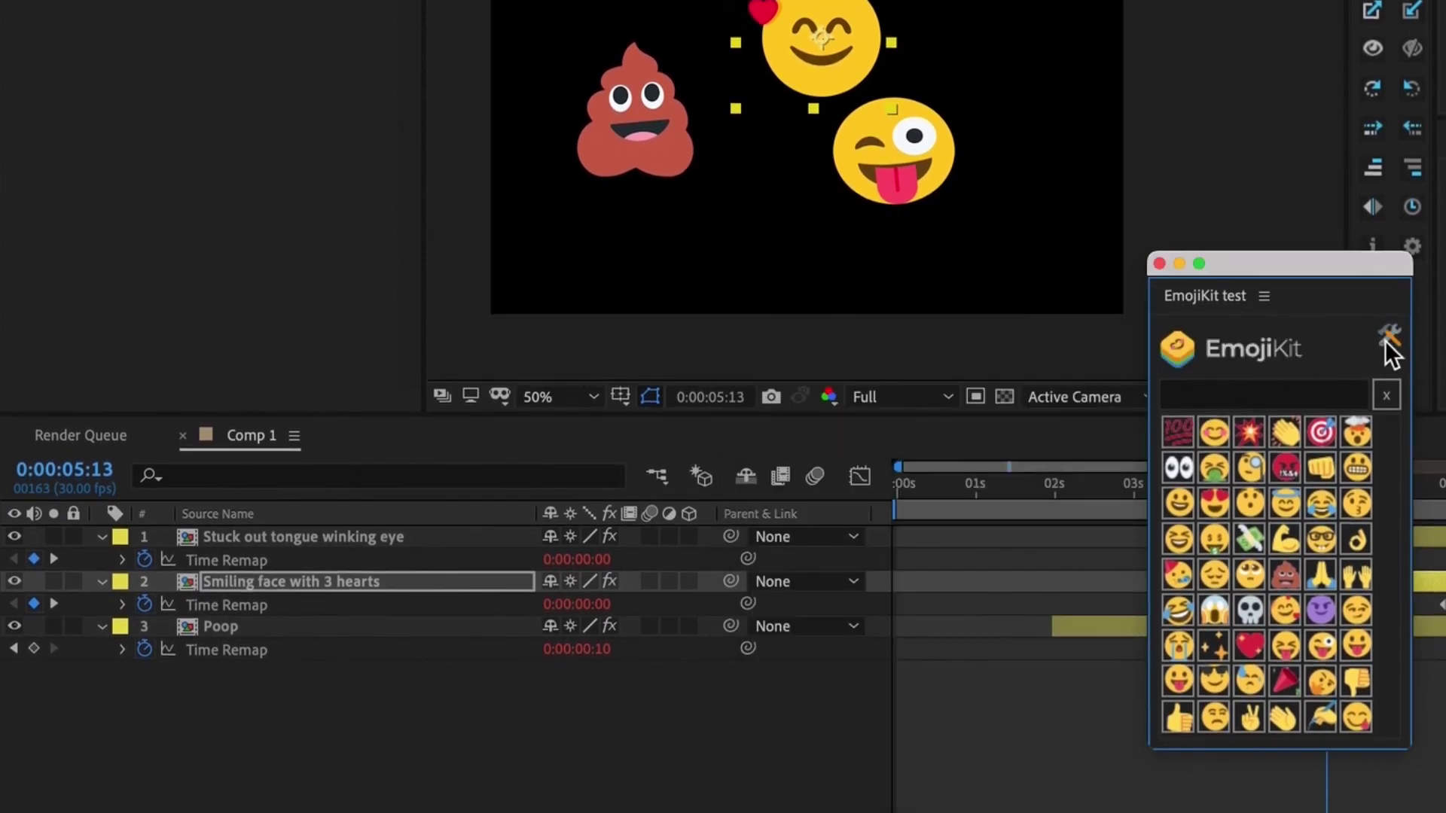